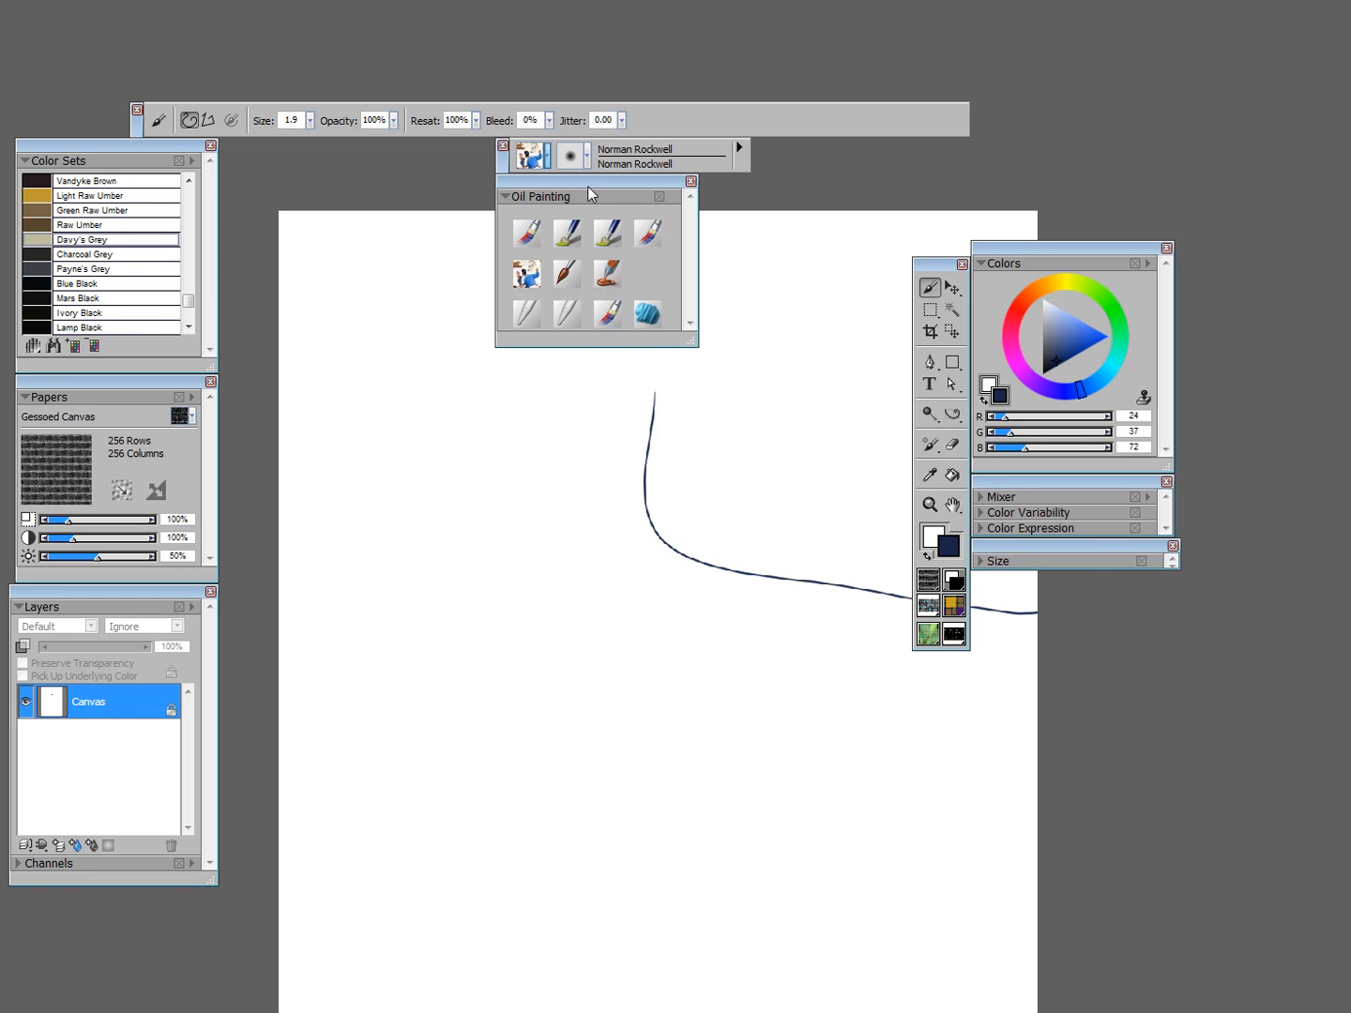
# Step: Move the Oil Painting palette beneath the Size palette and undo the thin blue line on the canvas
pyautogui.moveTo(592, 194)
pyautogui.mouseDown()
pyautogui.moveTo(990, 556)
pyautogui.moveTo(1080, 596)
pyautogui.moveTo(1063, 584)
pyautogui.mouseUp()
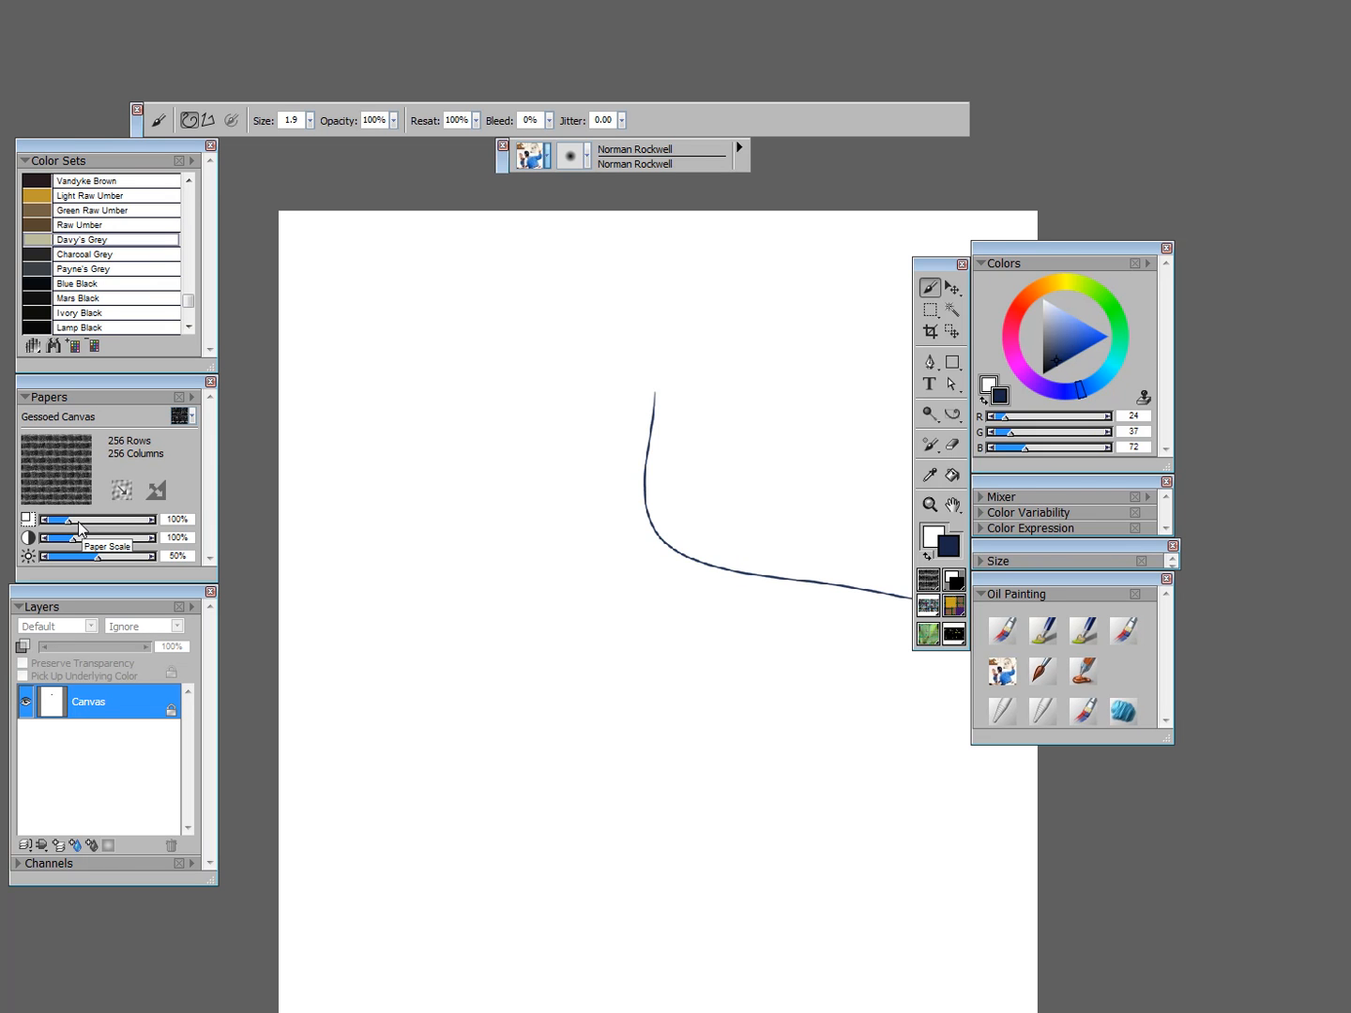
pyautogui.hotkey('ctrl', 'z')
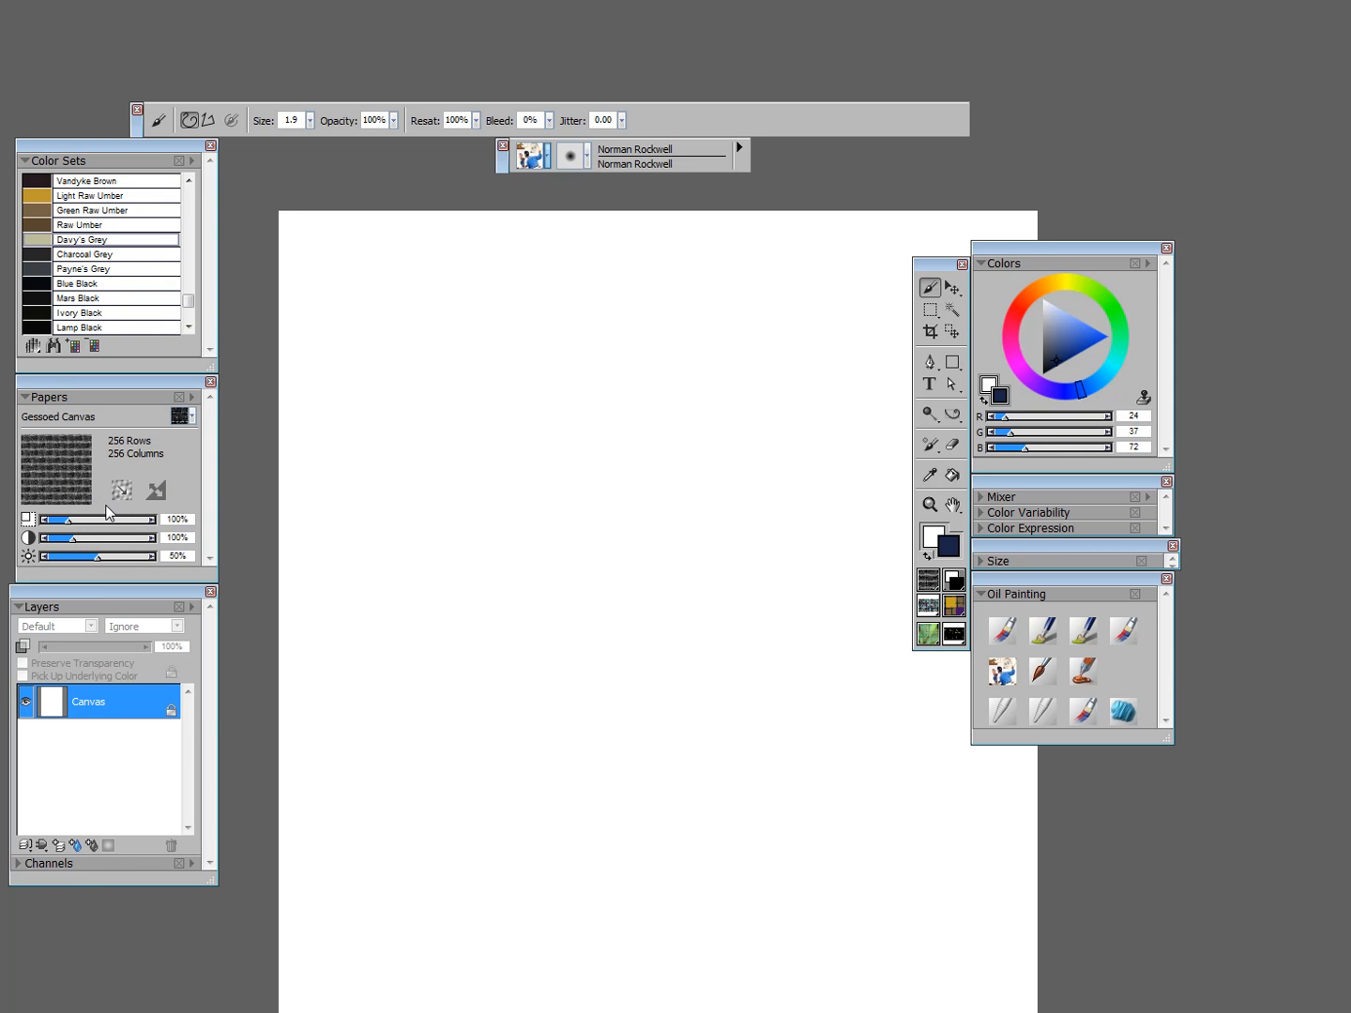
# Step: Paint two vertical orange-red strokes near the canvas's left edge with the Artists' Oils Dry Brush, the second at size 26
pyautogui.click(1009, 642)
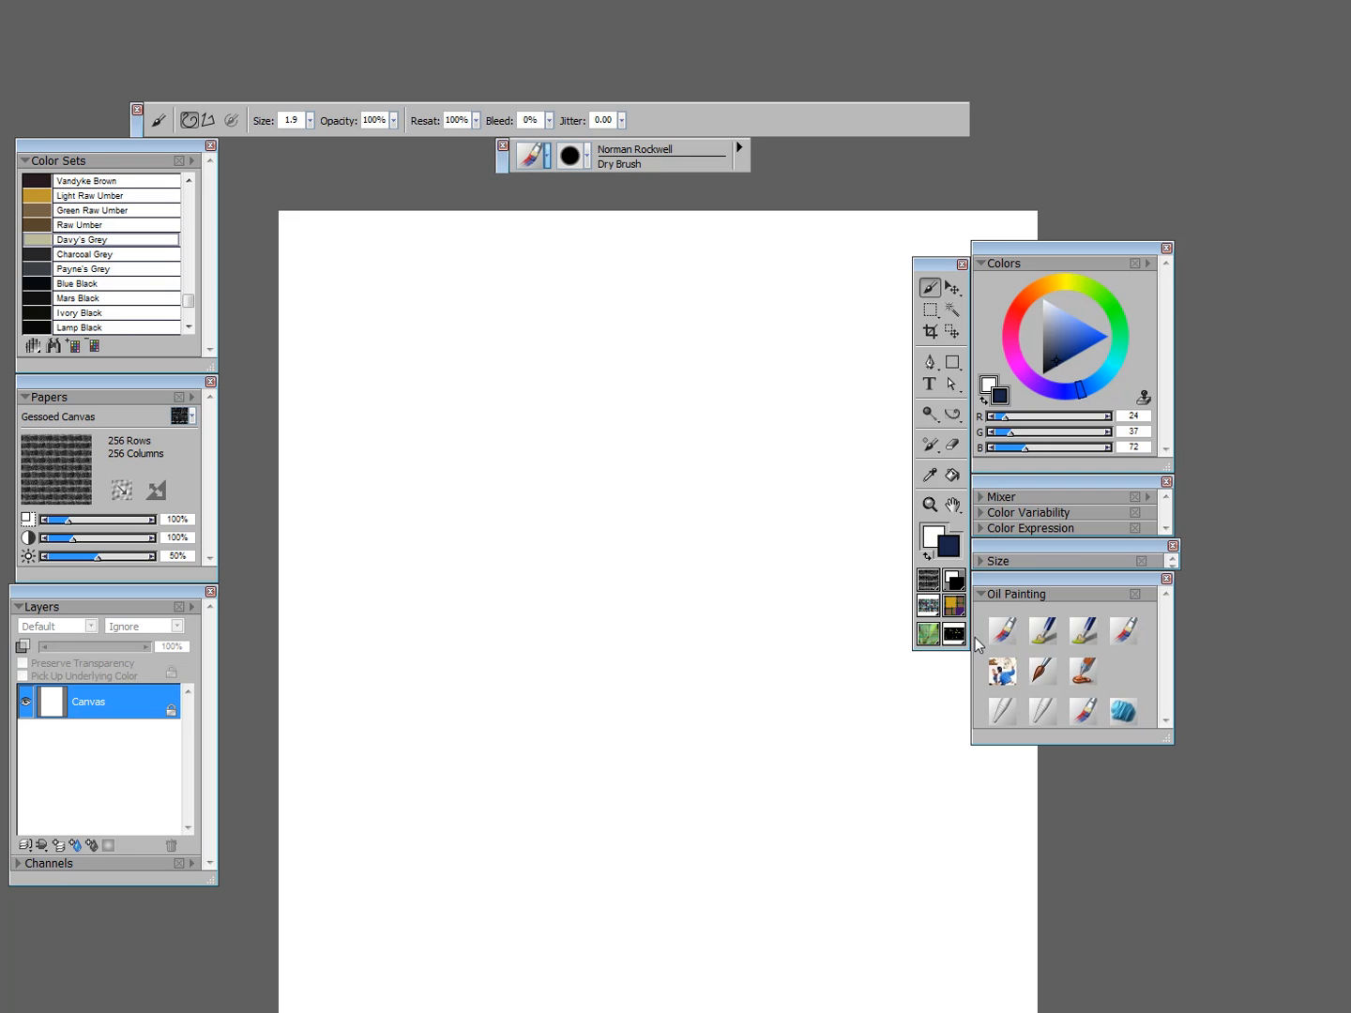
pyautogui.click(1024, 307)
pyautogui.click(1096, 336)
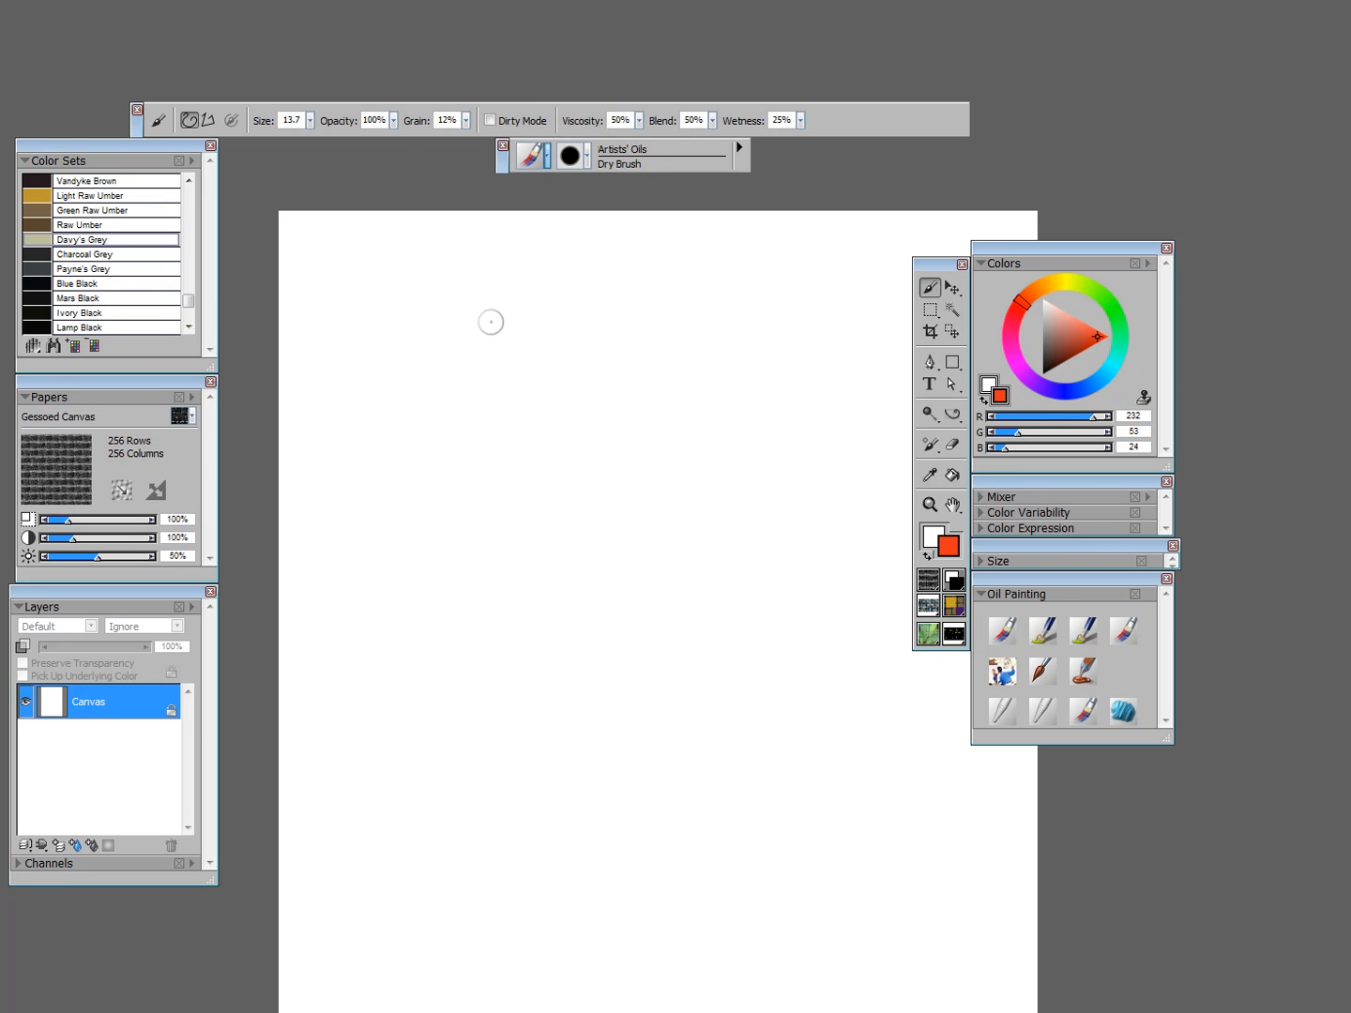
pyautogui.moveTo(373, 249)
pyautogui.mouseDown()
pyautogui.moveTo(368, 813)
pyautogui.moveTo(385, 964)
pyautogui.mouseUp()
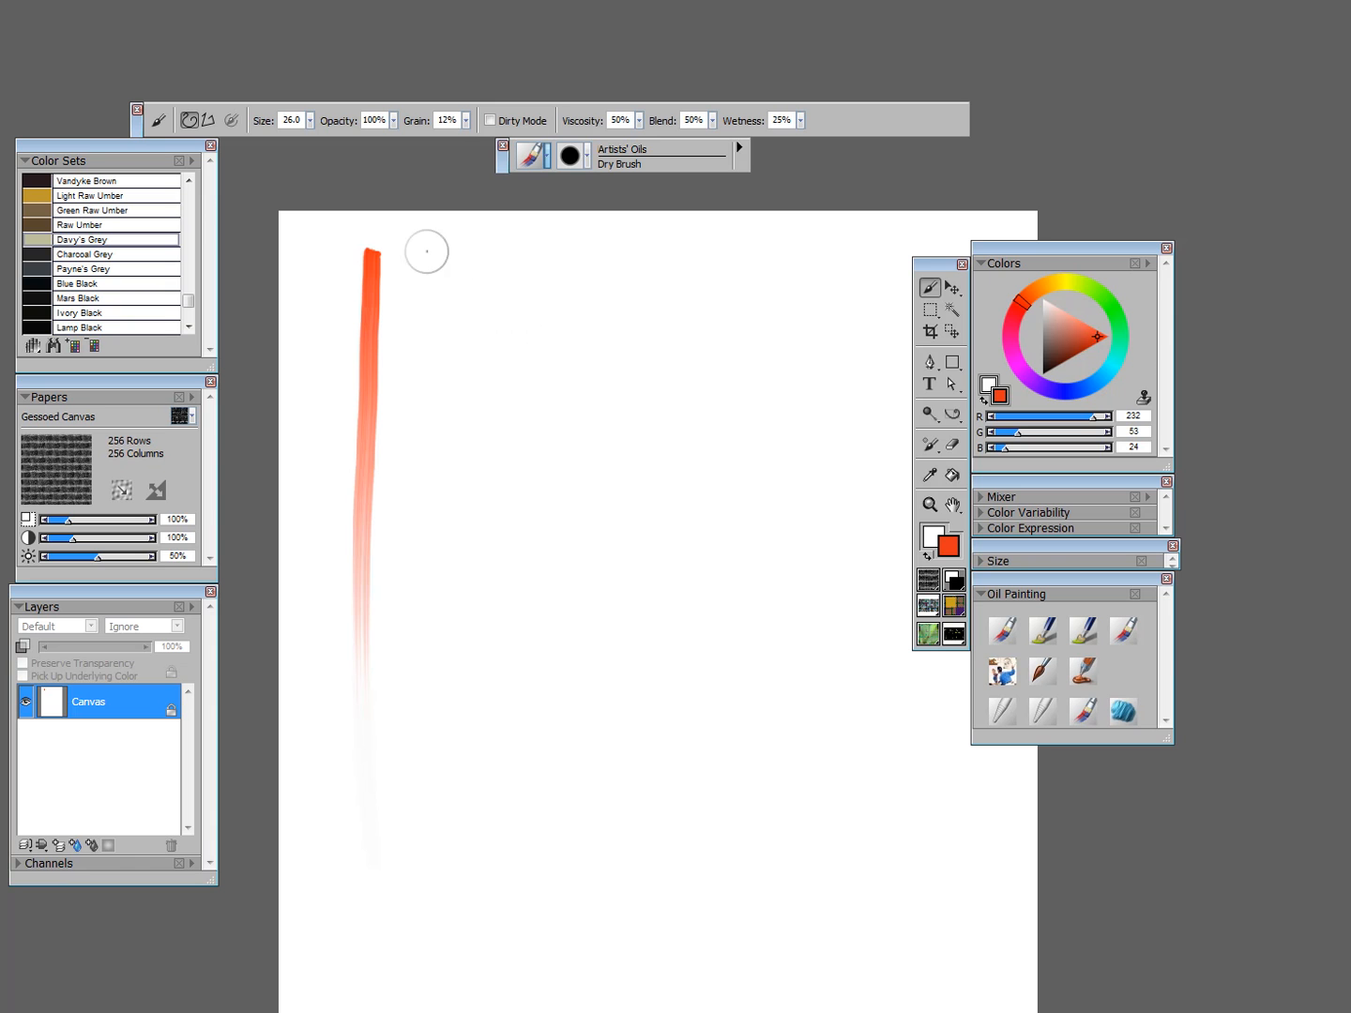
pyautogui.moveTo(425, 248); pyautogui.dragTo(422, 669)
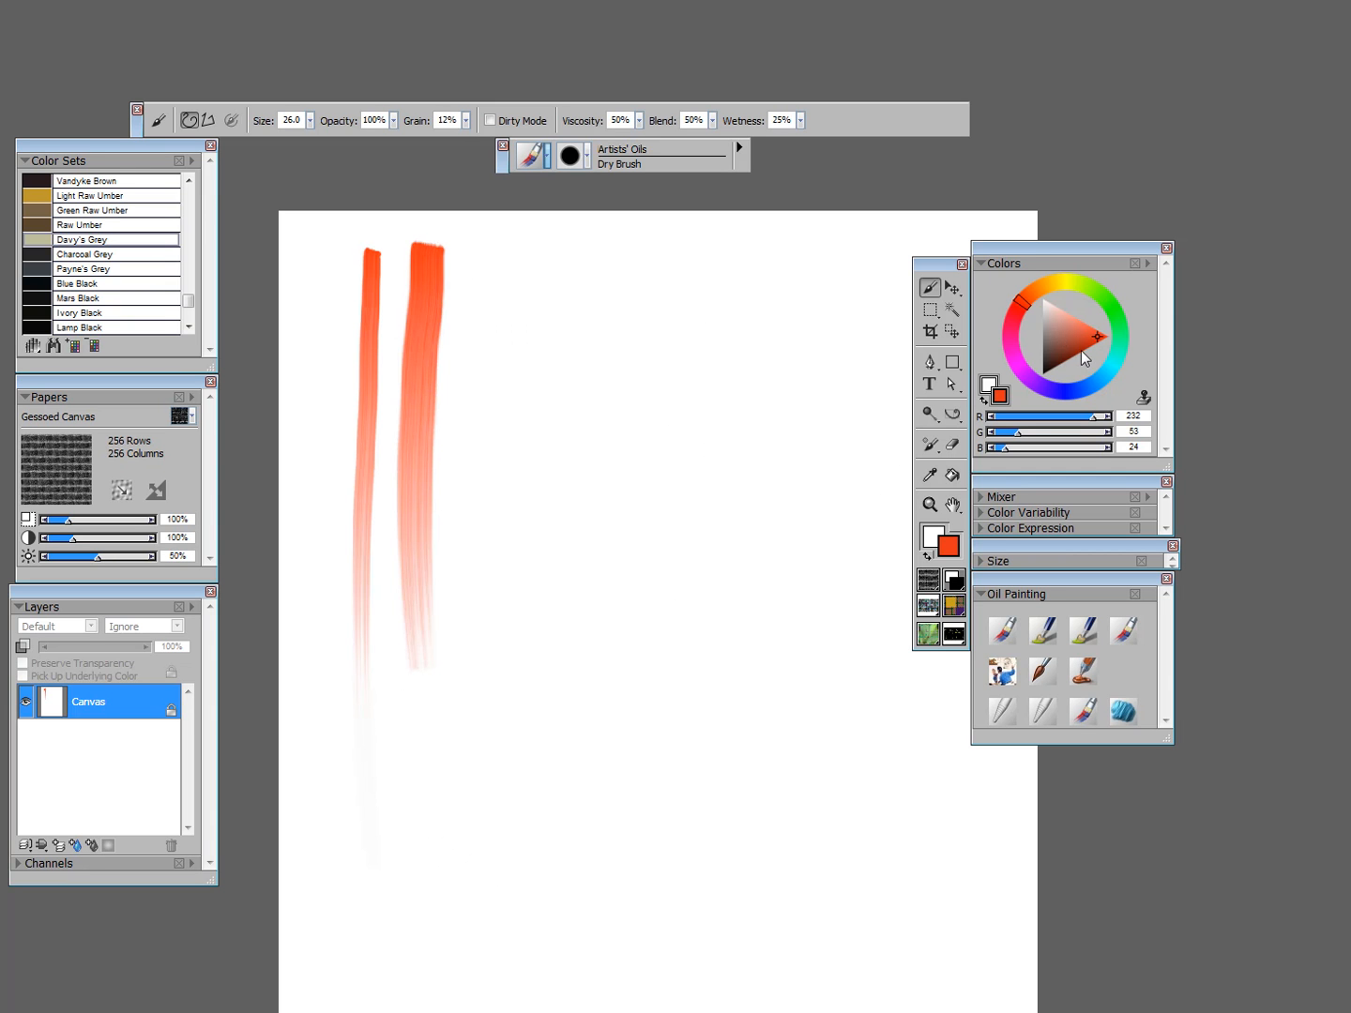
# Step: Paint overlapping orange-red and green vertical strokes beside the first pair with the Real Tapered Wet Flat brush at size about 45
pyautogui.click(1044, 632)
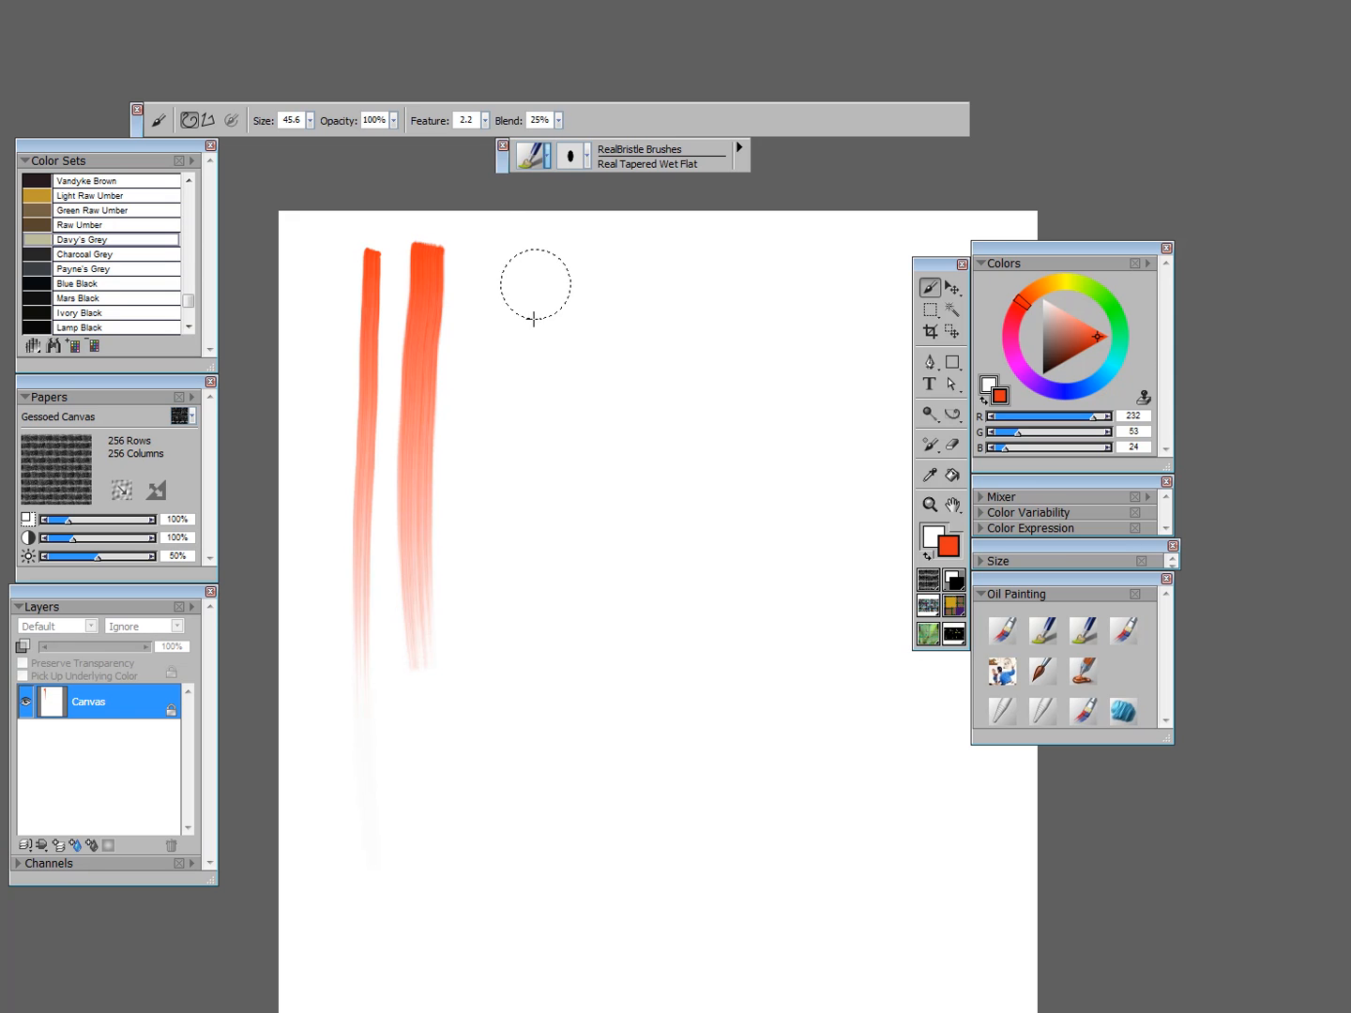
pyautogui.moveTo(507, 242)
pyautogui.mouseDown()
pyautogui.moveTo(482, 393)
pyautogui.moveTo(469, 905)
pyautogui.mouseUp()
pyautogui.moveTo(485, 415)
pyautogui.mouseDown()
pyautogui.moveTo(474, 639)
pyautogui.moveTo(498, 415)
pyautogui.moveTo(479, 741)
pyautogui.moveTo(516, 272)
pyautogui.moveTo(531, 440)
pyautogui.moveTo(511, 389)
pyautogui.moveTo(483, 601)
pyautogui.moveTo(511, 403)
pyautogui.moveTo(512, 253)
pyautogui.moveTo(484, 817)
pyautogui.moveTo(514, 554)
pyautogui.moveTo(507, 798)
pyautogui.mouseUp()
pyautogui.click(1113, 342)
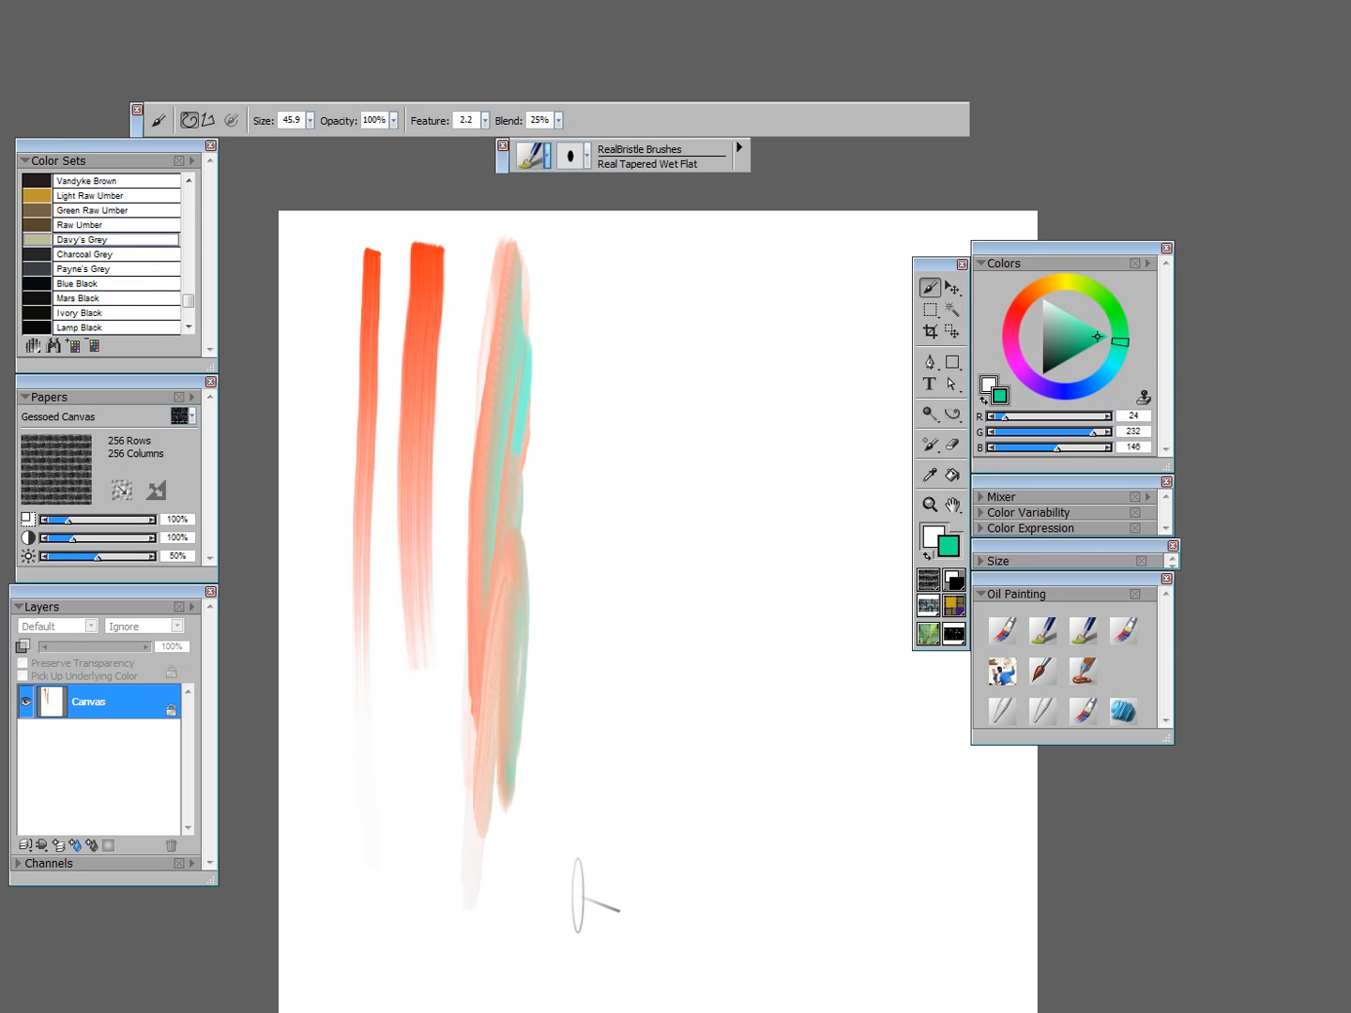
pyautogui.moveTo(516, 601)
pyautogui.mouseDown()
pyautogui.moveTo(495, 844)
pyautogui.moveTo(513, 561)
pyautogui.moveTo(499, 779)
pyautogui.mouseUp()
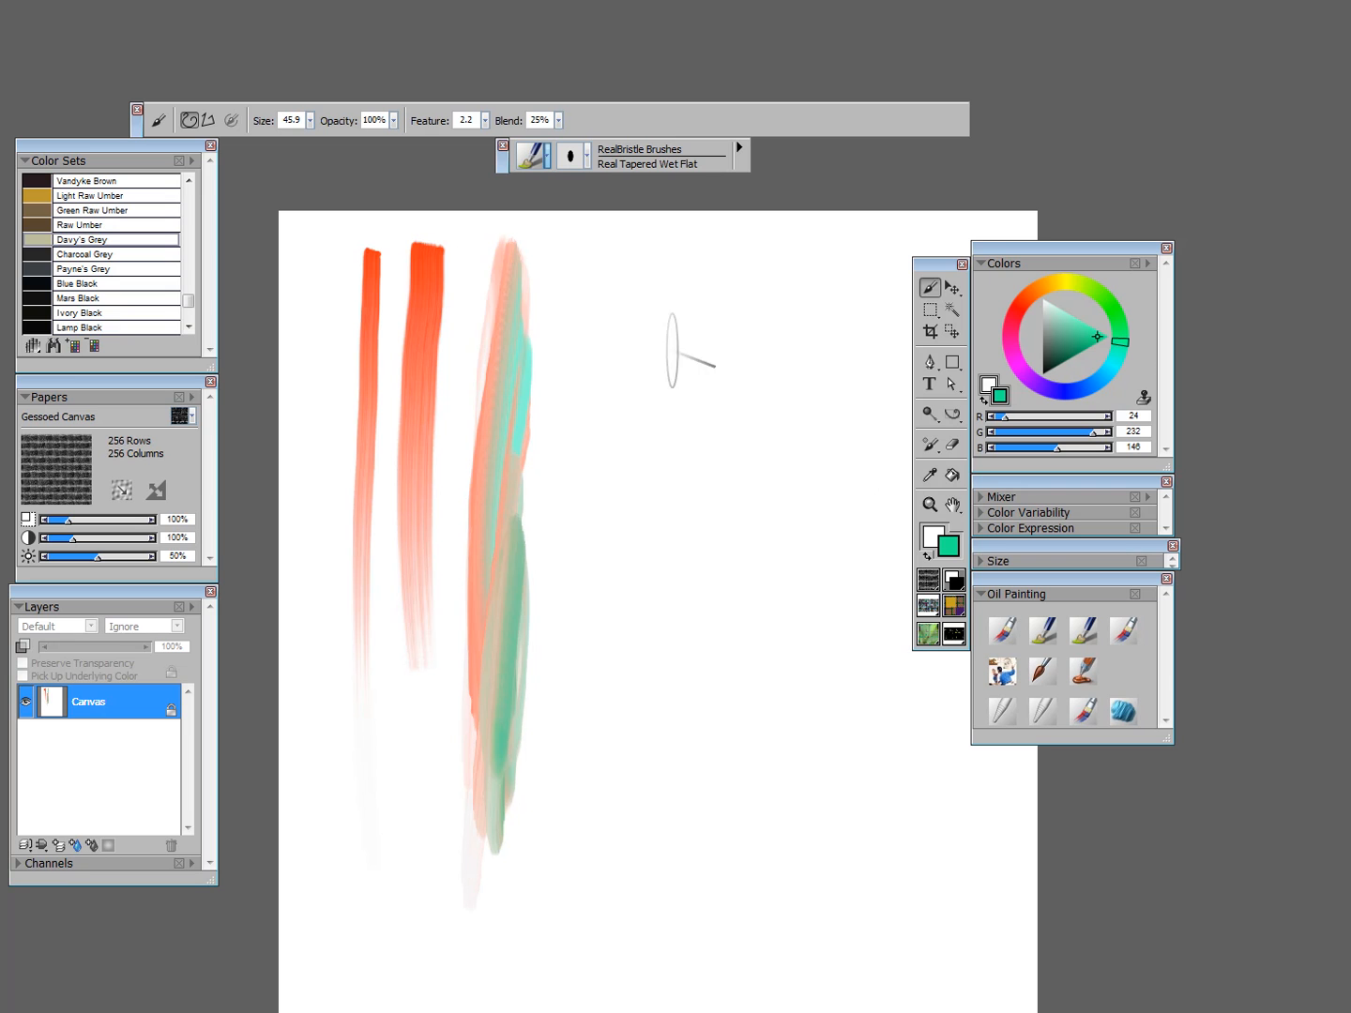
# Step: Paint several long, thin green strokes beside the mixed orange and green column with the Real Oils Short brush at size 20
pyautogui.click(1084, 634)
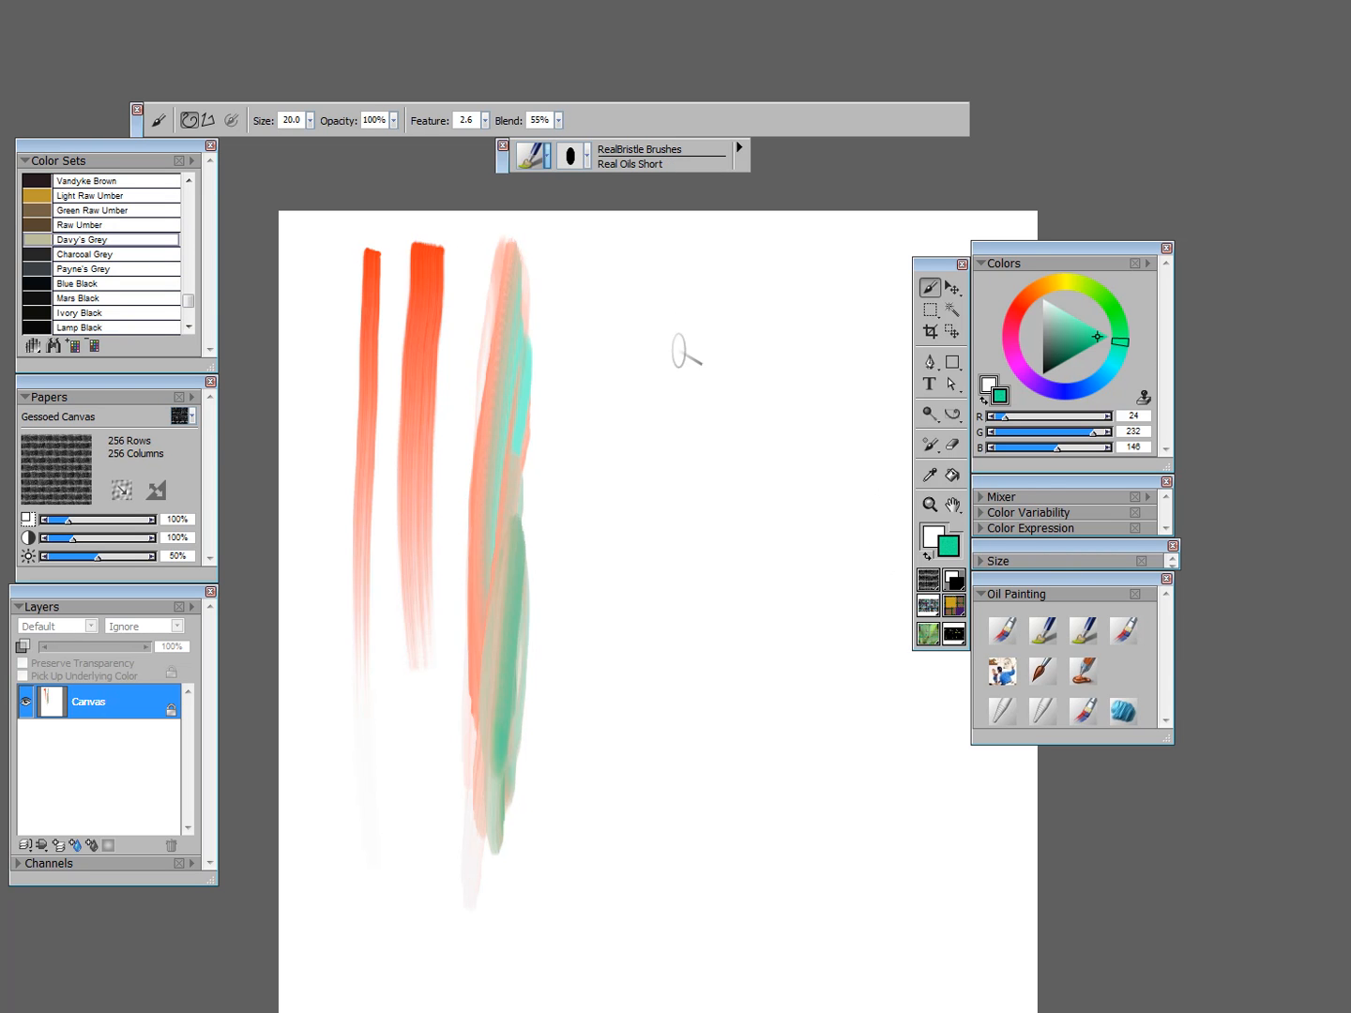
pyautogui.moveTo(579, 282); pyautogui.dragTo(563, 761)
pyautogui.moveTo(597, 246)
pyautogui.mouseDown()
pyautogui.moveTo(592, 411)
pyautogui.moveTo(556, 701)
pyautogui.moveTo(552, 947)
pyautogui.mouseUp()
pyautogui.moveTo(611, 292); pyautogui.dragTo(560, 918)
pyautogui.moveTo(576, 807)
pyautogui.mouseDown()
pyautogui.moveTo(597, 458)
pyautogui.moveTo(578, 765)
pyautogui.mouseUp()
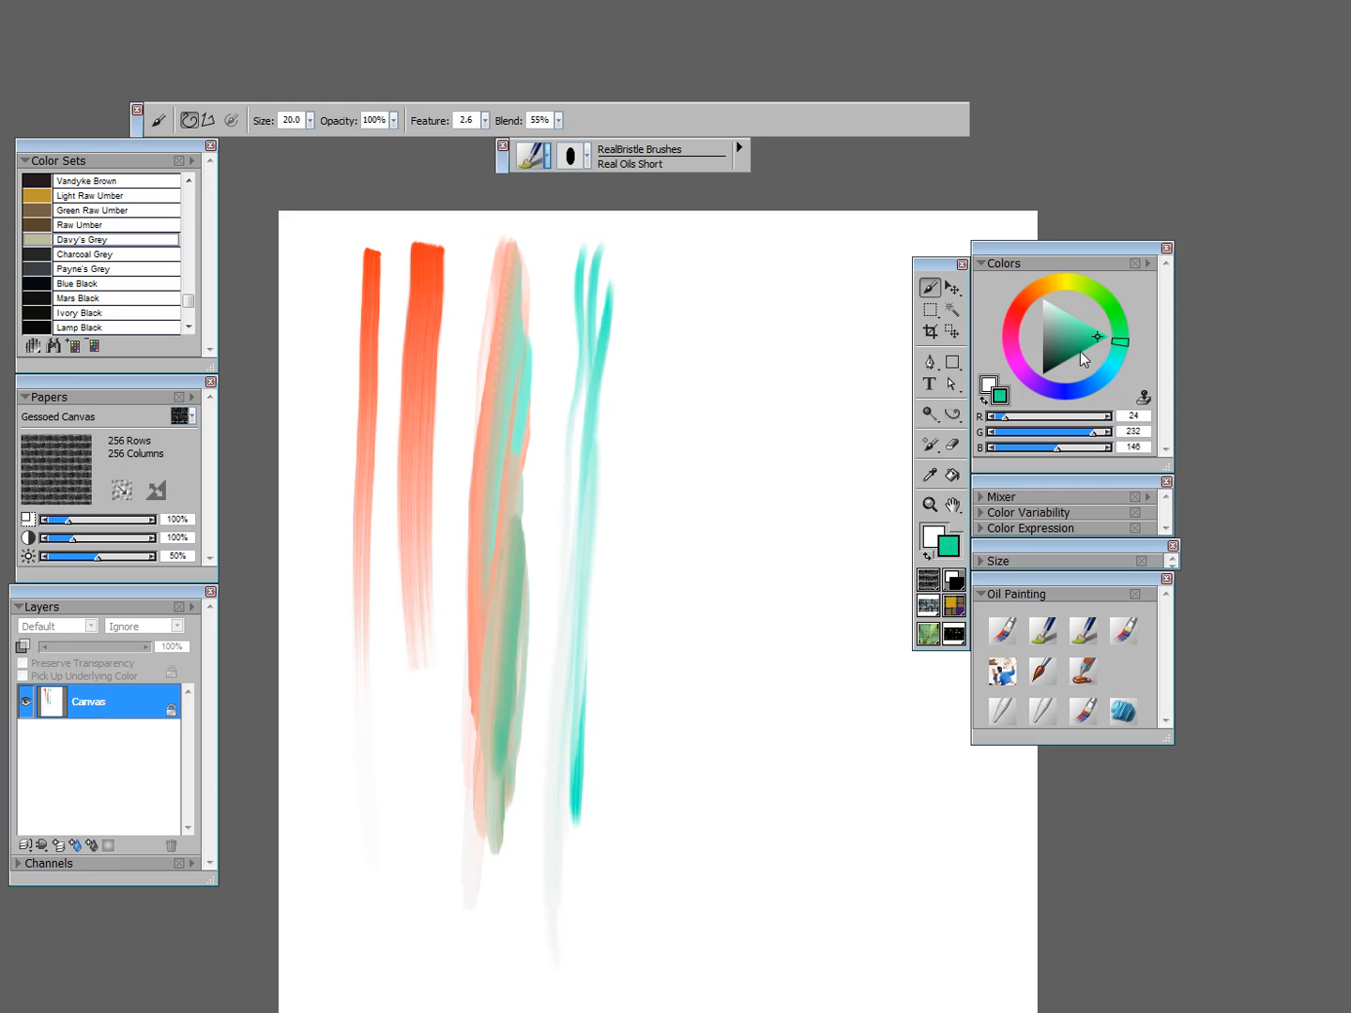
# Step: Change the color to light blue and paint strokes over the green Real Oils Short strokes
pyautogui.click(1103, 377)
pyautogui.moveTo(605, 268)
pyautogui.mouseDown()
pyautogui.moveTo(601, 308)
pyautogui.moveTo(584, 476)
pyautogui.moveTo(593, 274)
pyautogui.moveTo(575, 608)
pyautogui.mouseUp()
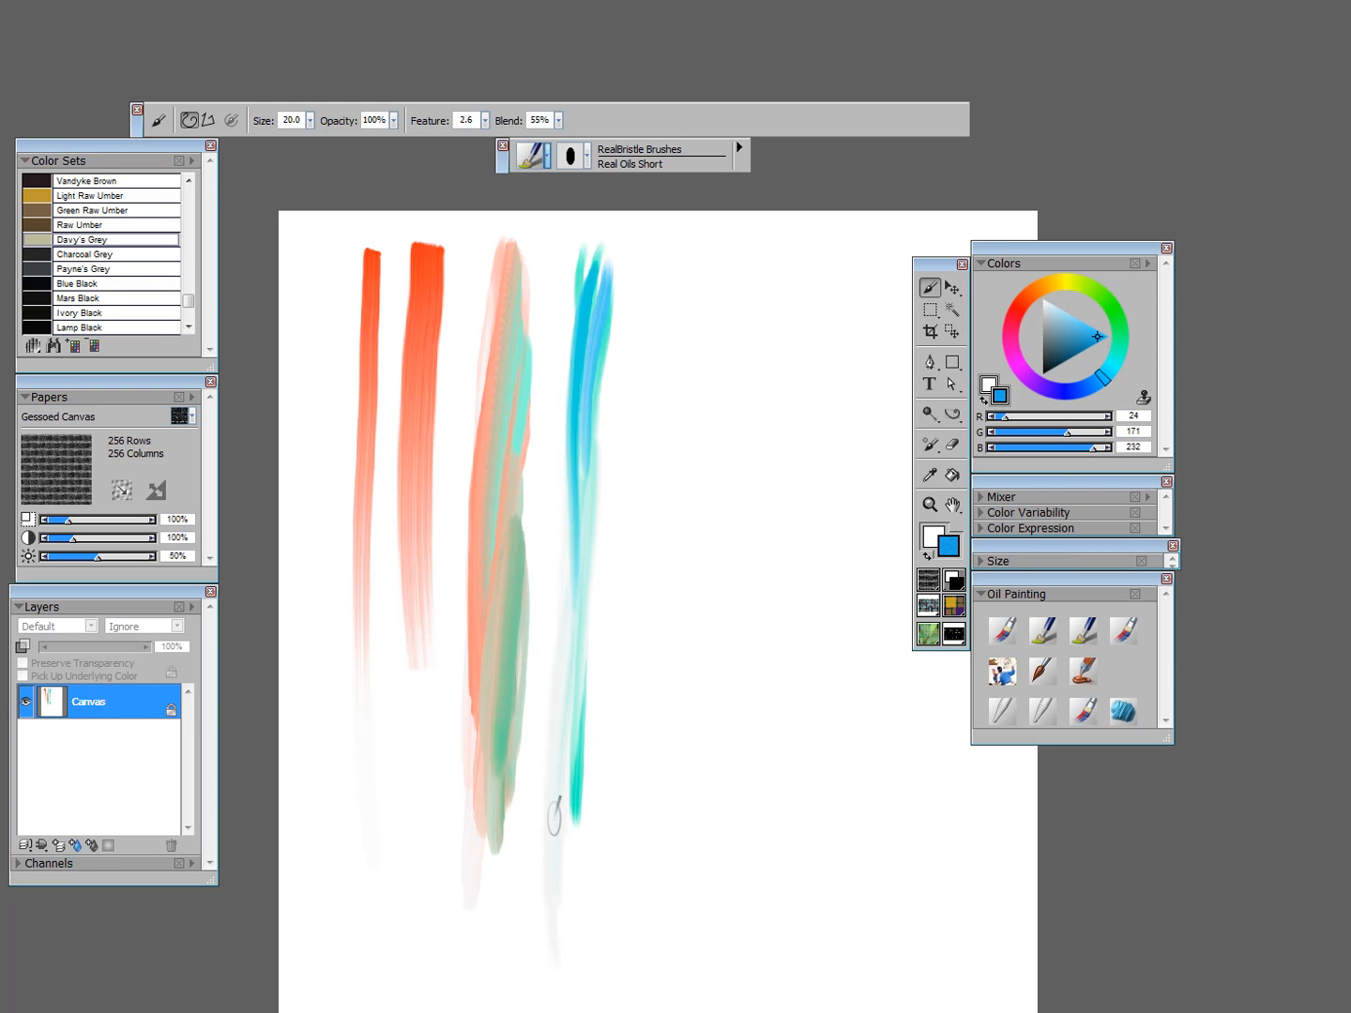
pyautogui.moveTo(597, 461); pyautogui.dragTo(581, 976)
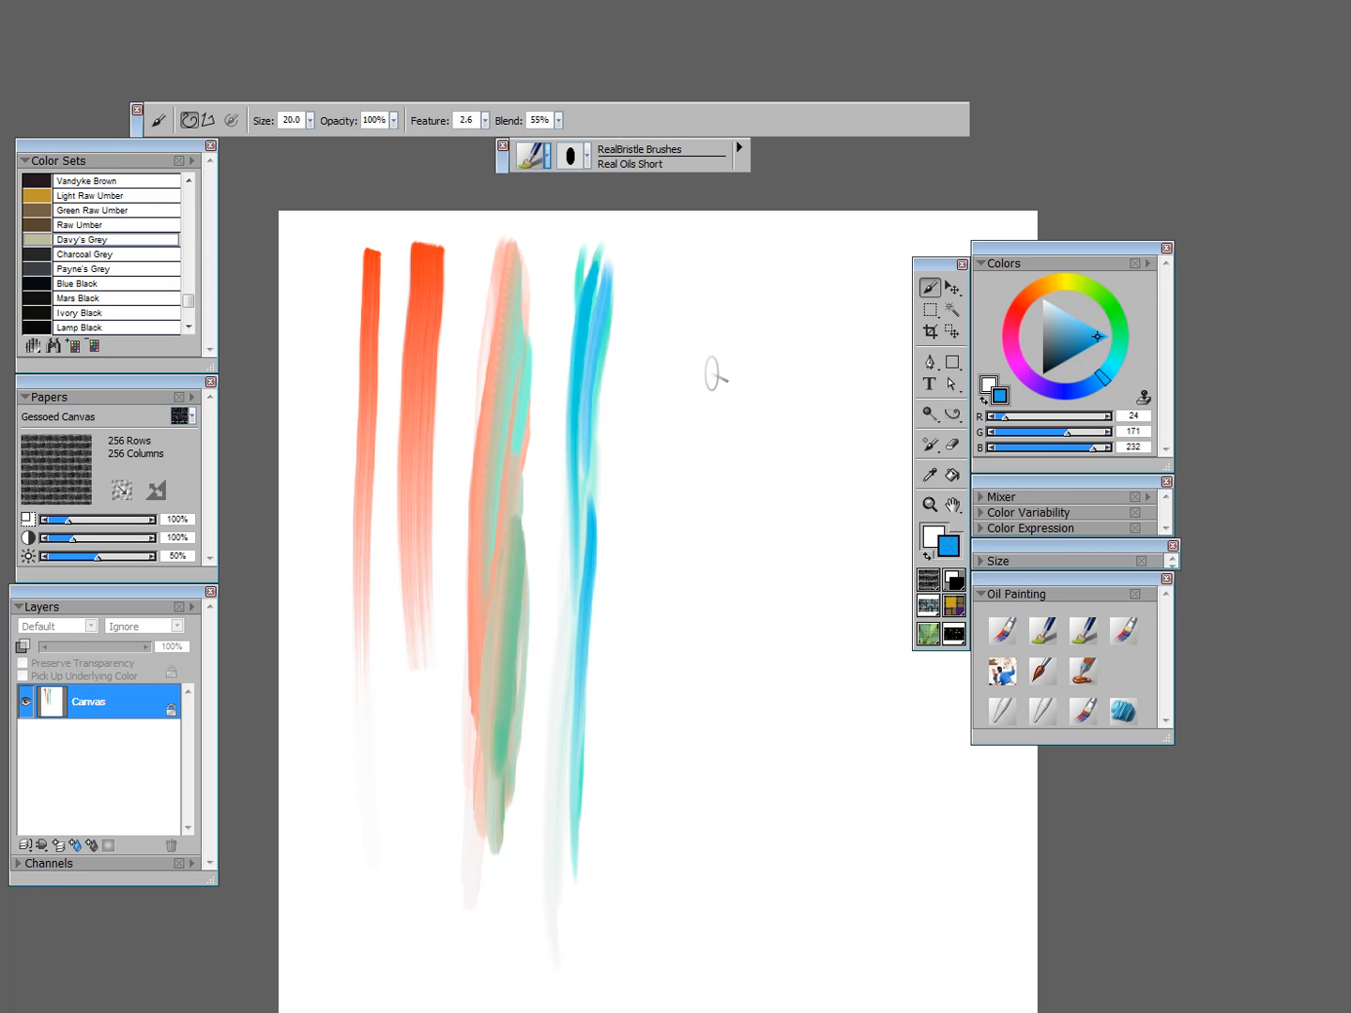
# Step: Enlarge the Real Oils Short brush to about 48 and layer broad light blue strokes and a dark slate stroke over the column
pyautogui.moveTo(707, 397); pyautogui.dragTo(705, 399)
pyautogui.moveTo(629, 275); pyautogui.dragTo(579, 698)
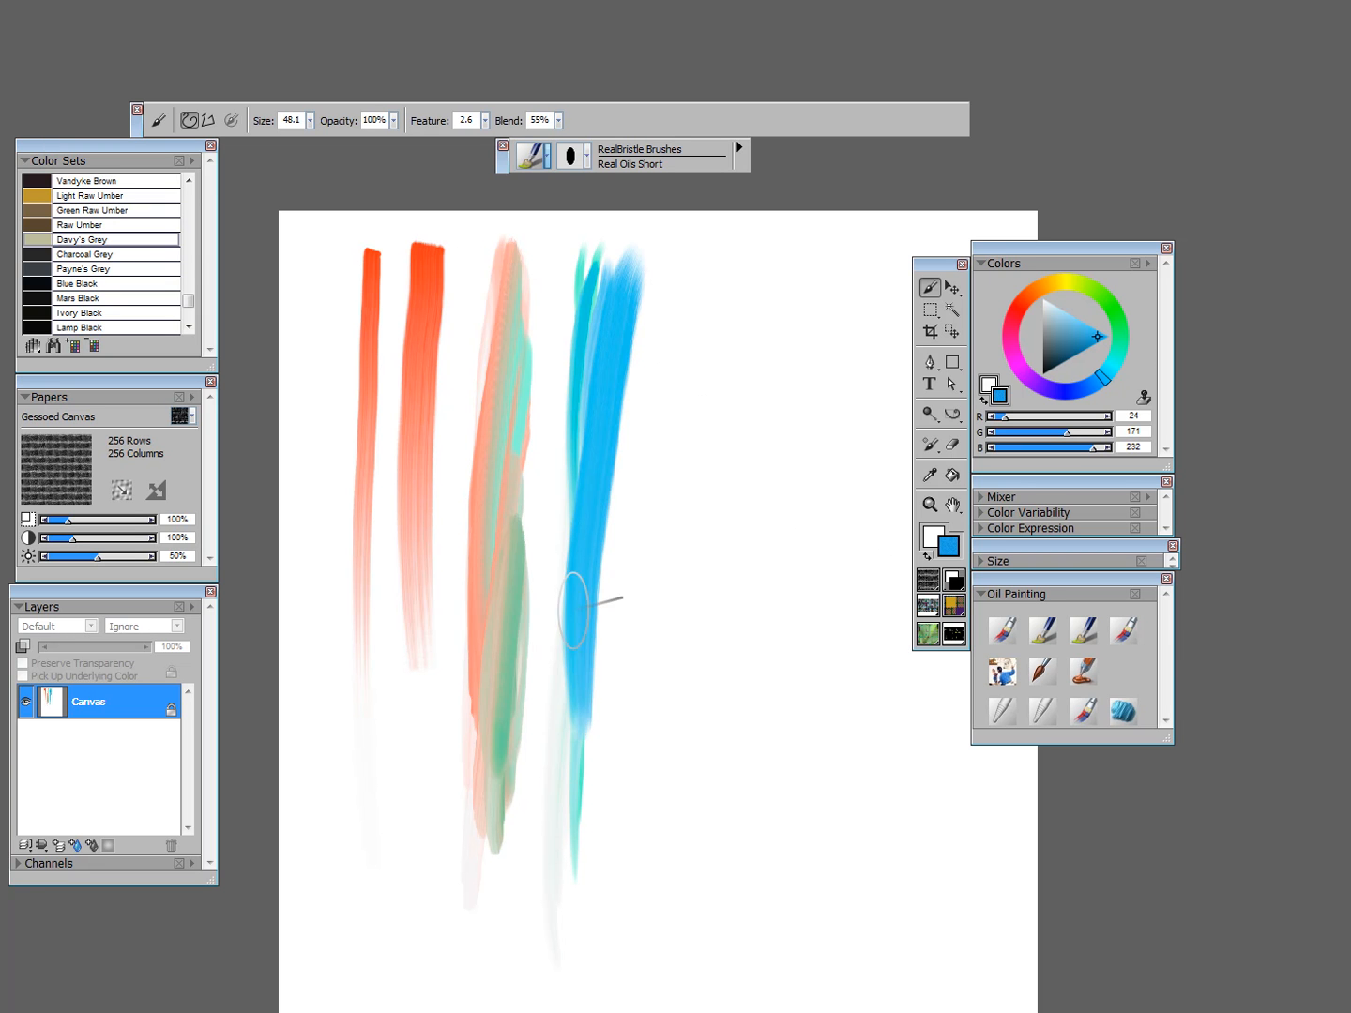
pyautogui.moveTo(617, 278); pyautogui.dragTo(590, 392)
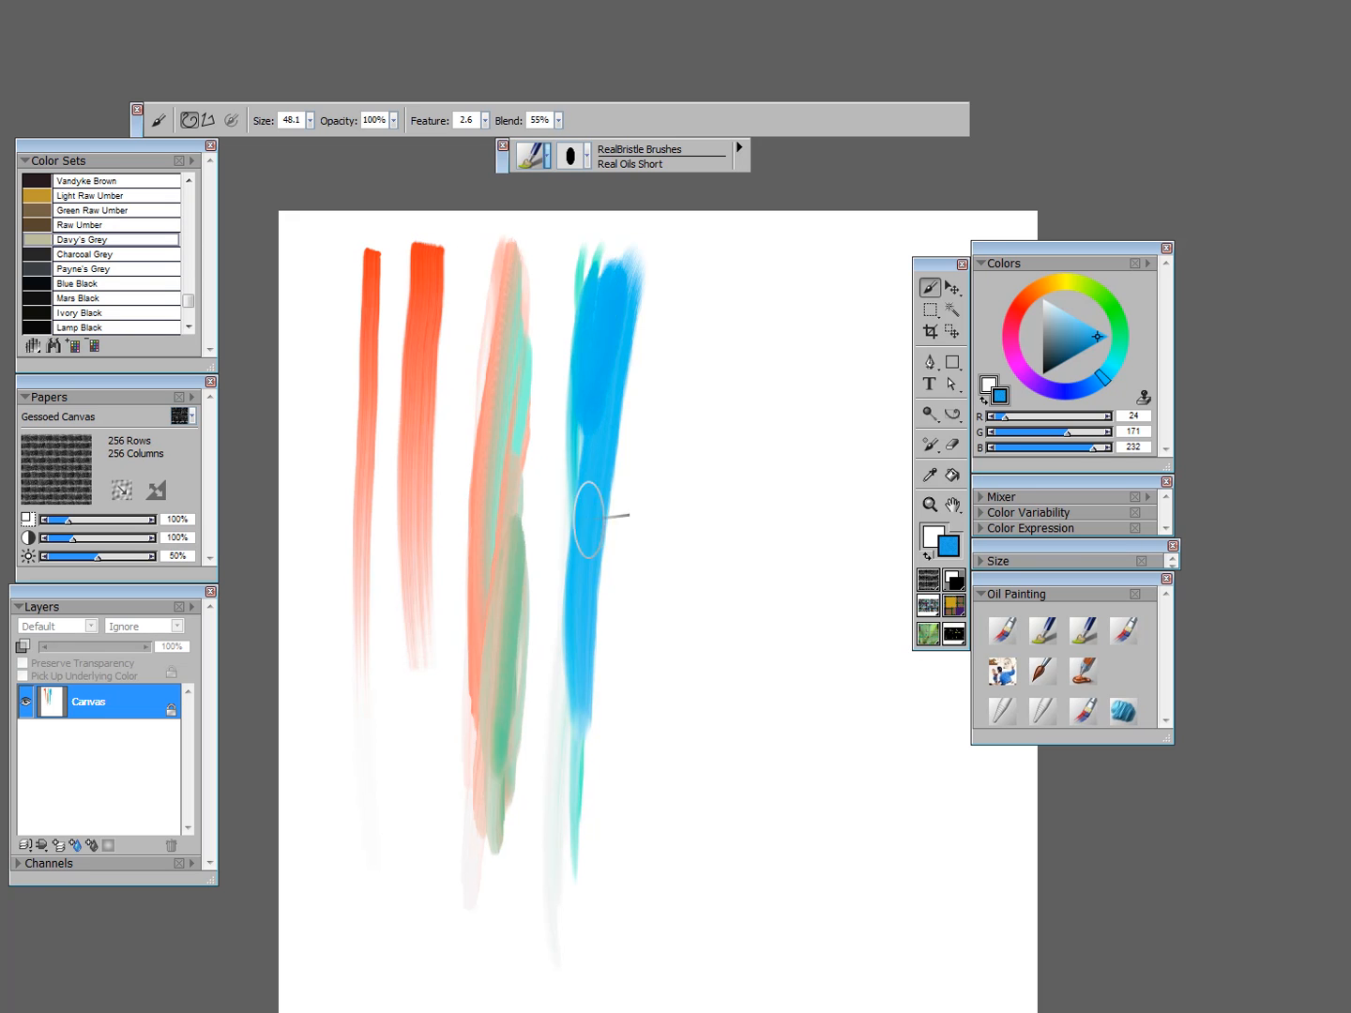
pyautogui.click(1050, 365)
pyautogui.moveTo(641, 267)
pyautogui.mouseDown()
pyautogui.moveTo(615, 301)
pyautogui.moveTo(574, 734)
pyautogui.mouseUp()
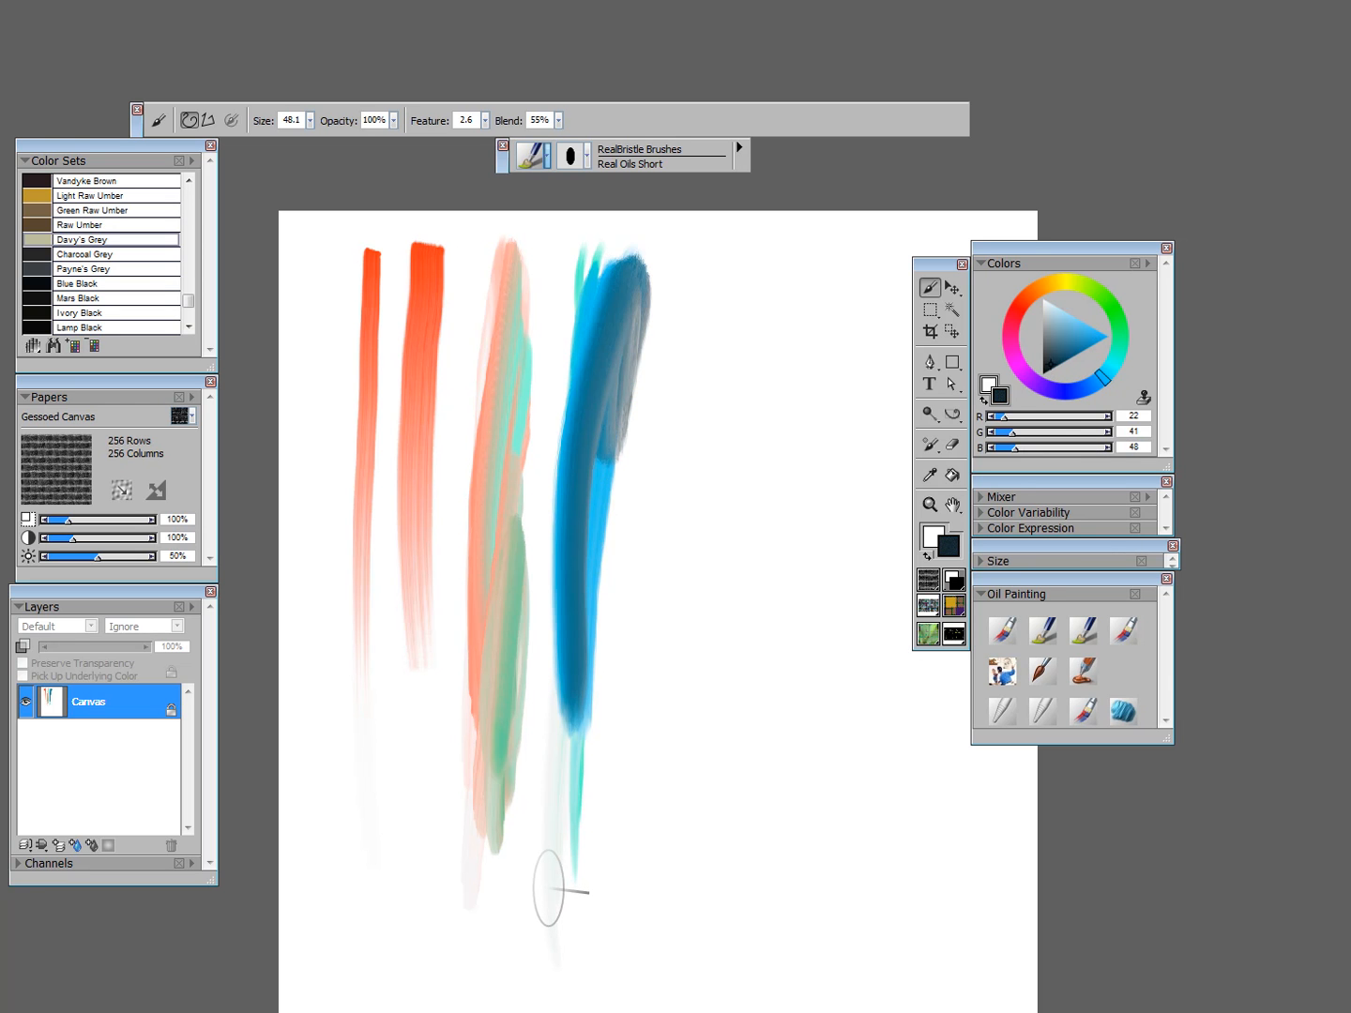
# Step: Paint two long dark slate strokes beside the blue column with the Artists' Oils Oily Bristle brush at size 23.3
pyautogui.click(1129, 635)
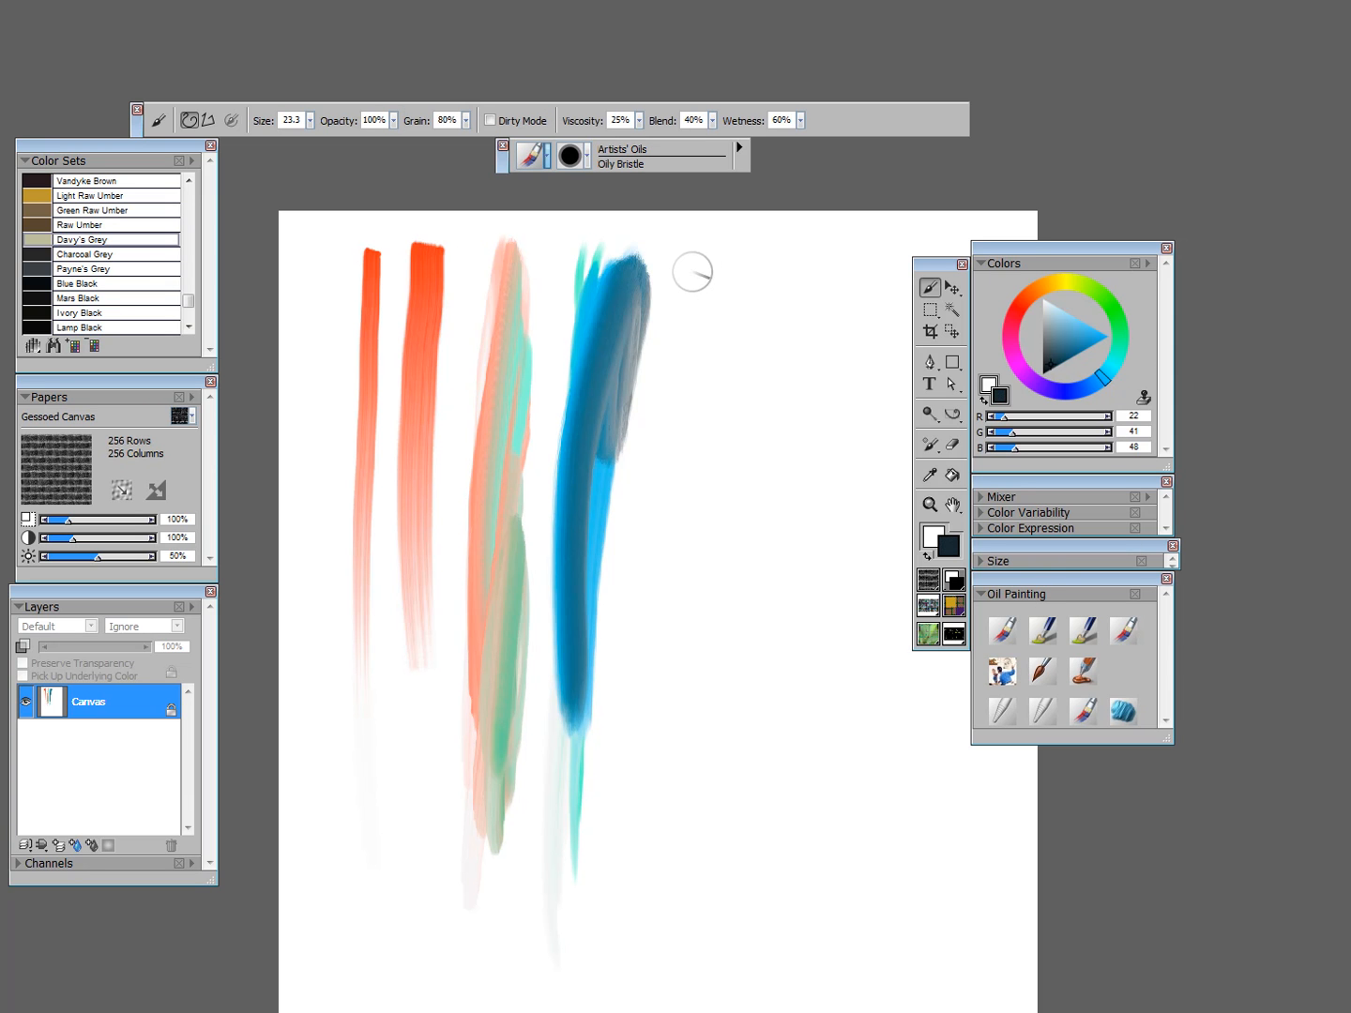
pyautogui.moveTo(699, 249); pyautogui.dragTo(645, 730)
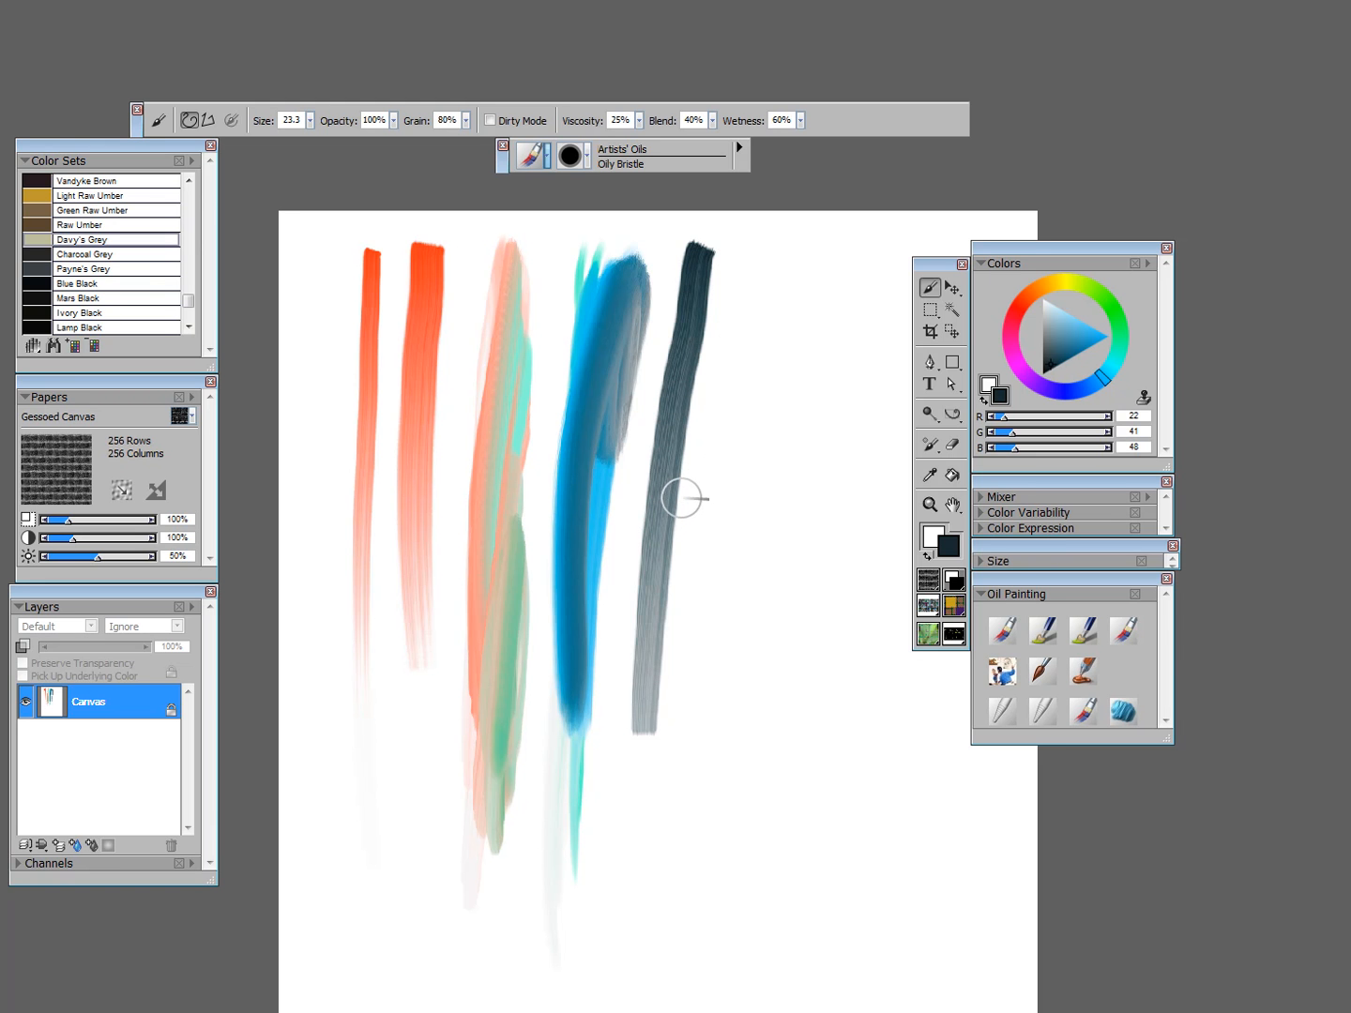
pyautogui.scroll(-1, 712, 492)
pyautogui.scroll(6, 712, 490)
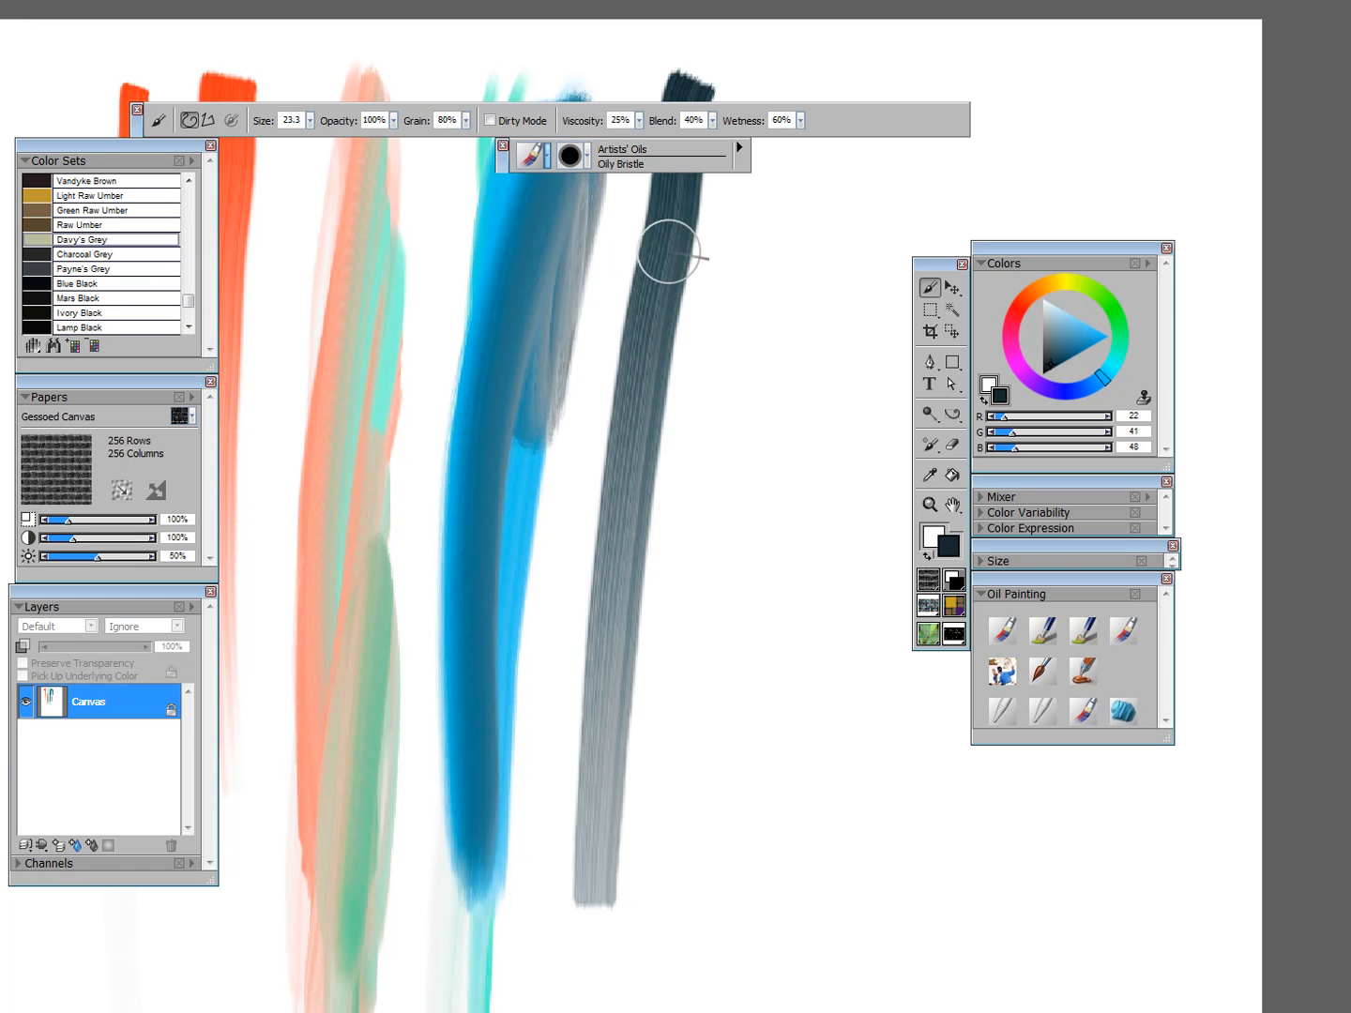
pyautogui.scroll(-5, 685, 485)
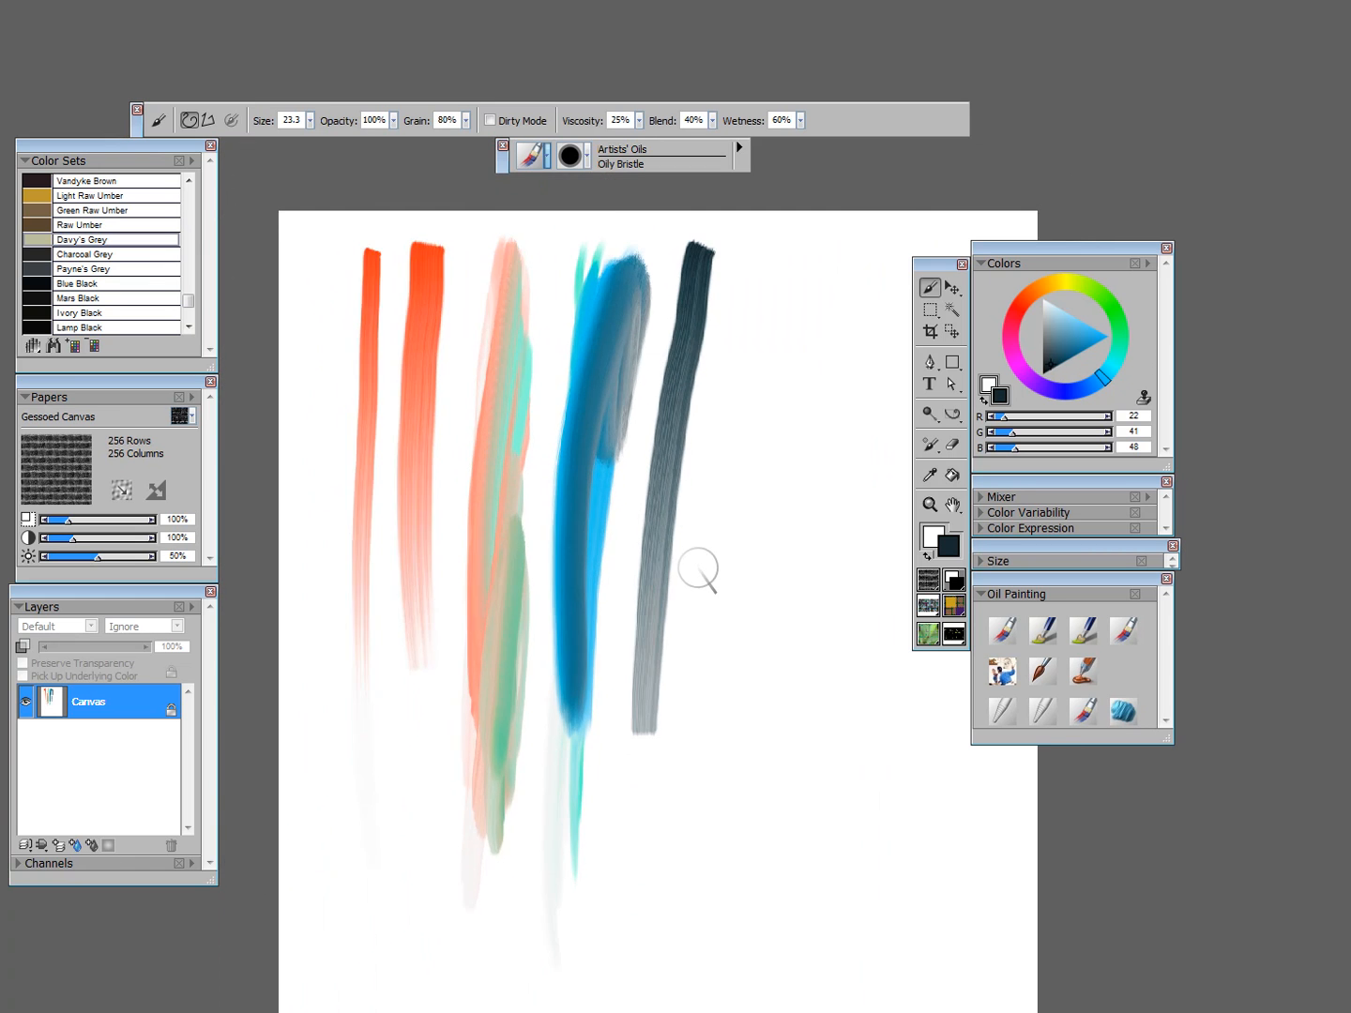
pyautogui.scroll(-2, 730, 277)
pyautogui.moveTo(741, 333)
pyautogui.mouseDown()
pyautogui.moveTo(671, 557)
pyautogui.moveTo(630, 887)
pyautogui.moveTo(638, 849)
pyautogui.mouseUp()
# Step: Paint a dark red and a brighter red Oily Bristle stroke over the dark slate strokes
pyautogui.click(1018, 306)
pyautogui.moveTo(741, 319)
pyautogui.mouseDown()
pyautogui.moveTo(652, 639)
pyautogui.moveTo(657, 704)
pyautogui.mouseUp()
pyautogui.click(1089, 345)
pyautogui.moveTo(723, 324); pyautogui.dragTo(661, 668)
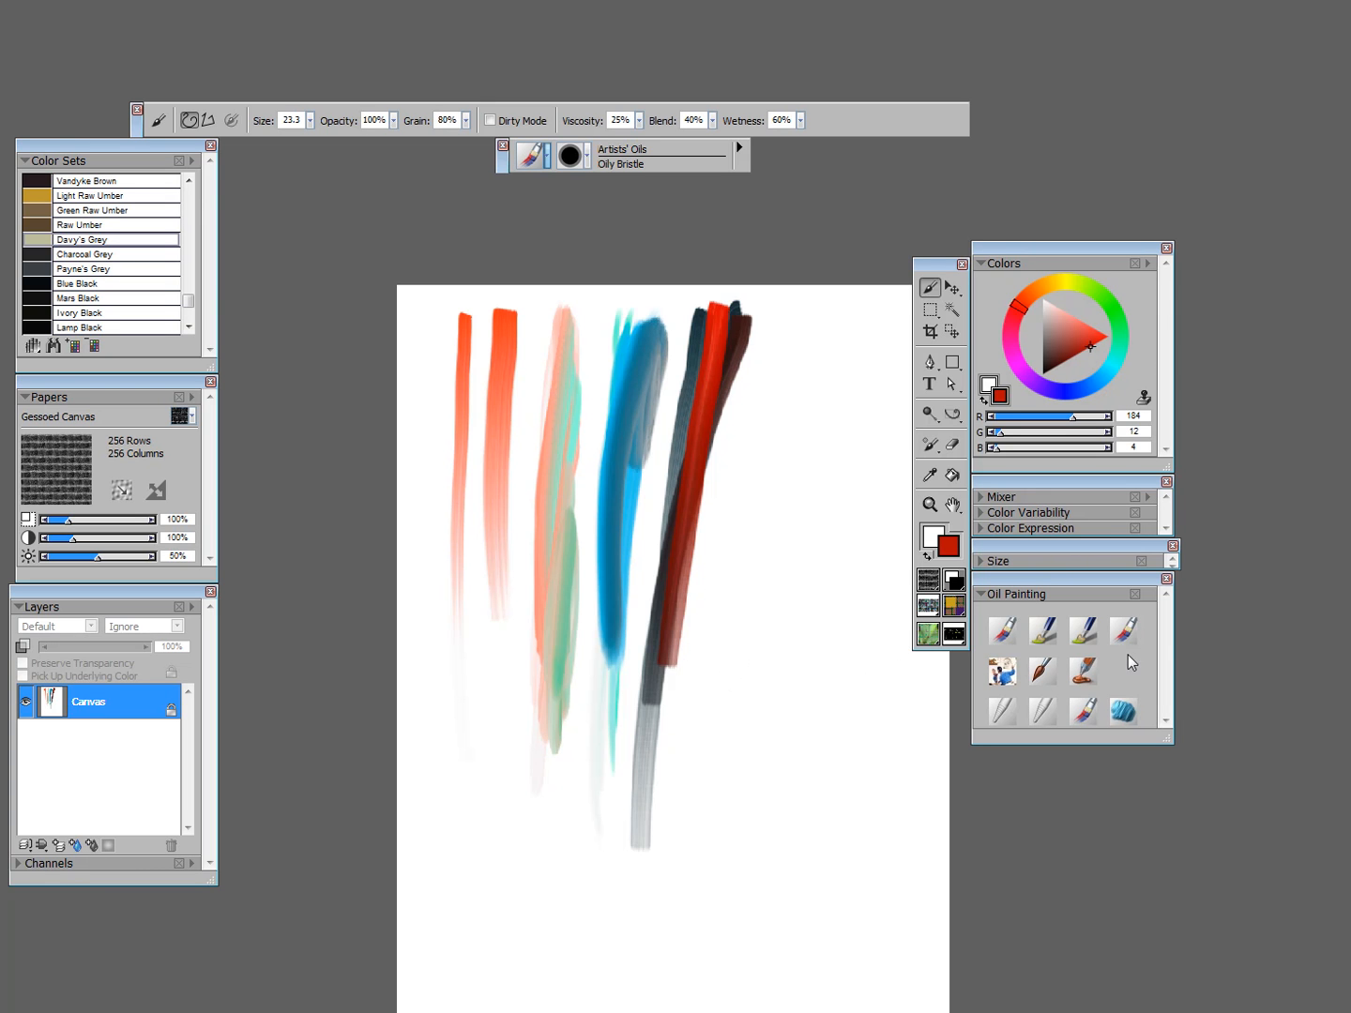
# Step: Draw thin blue freehand lines around the blue and red strokes with the Norman Rockwell brush at size 1.9
pyautogui.click(1016, 678)
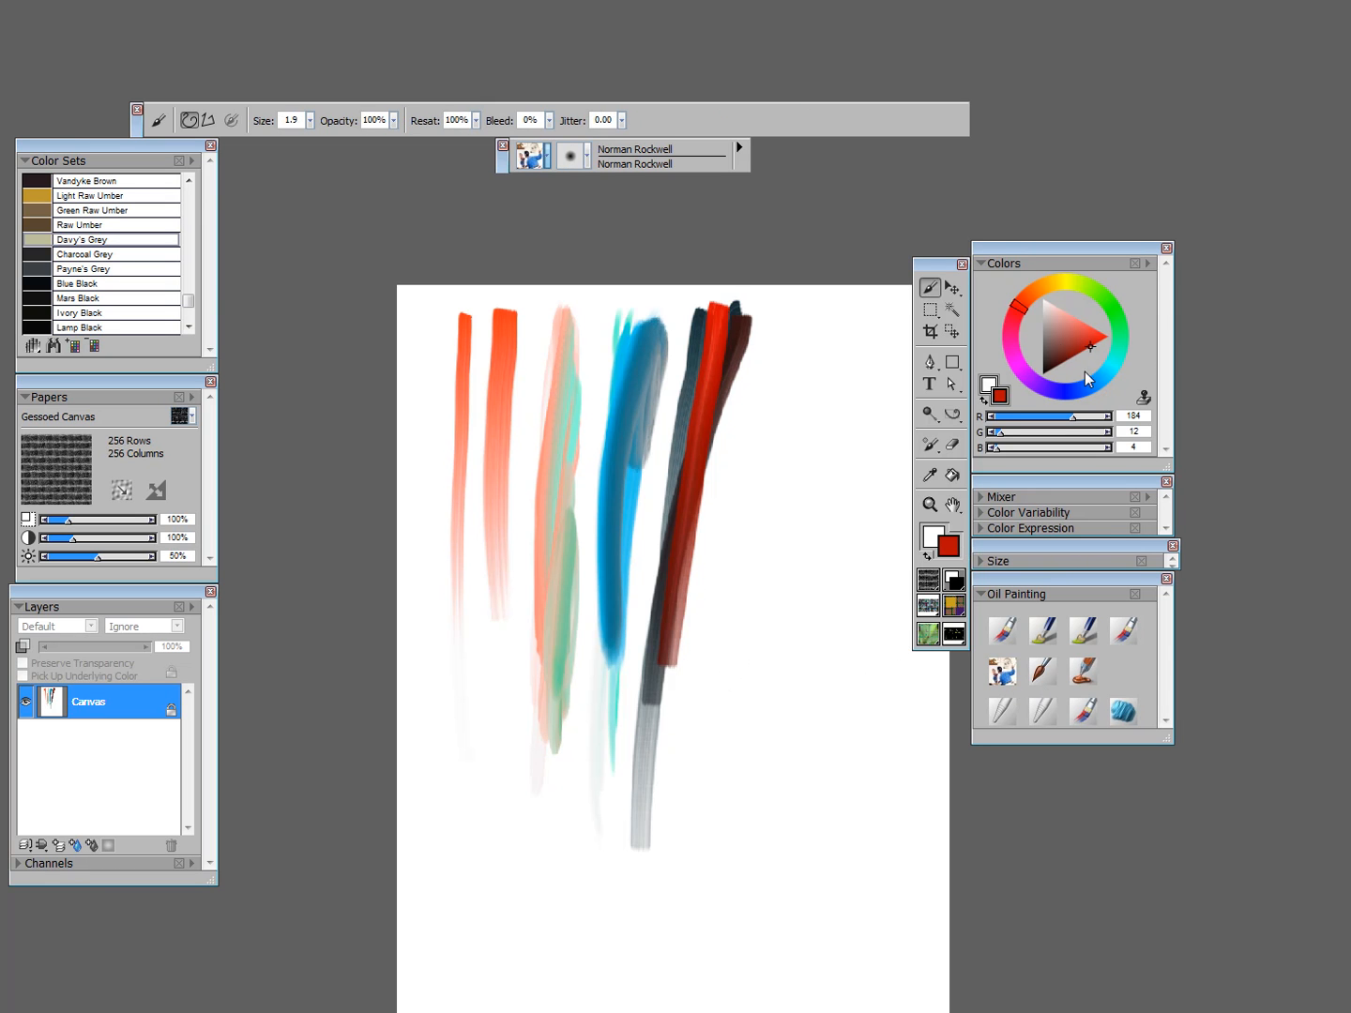
pyautogui.click(1092, 387)
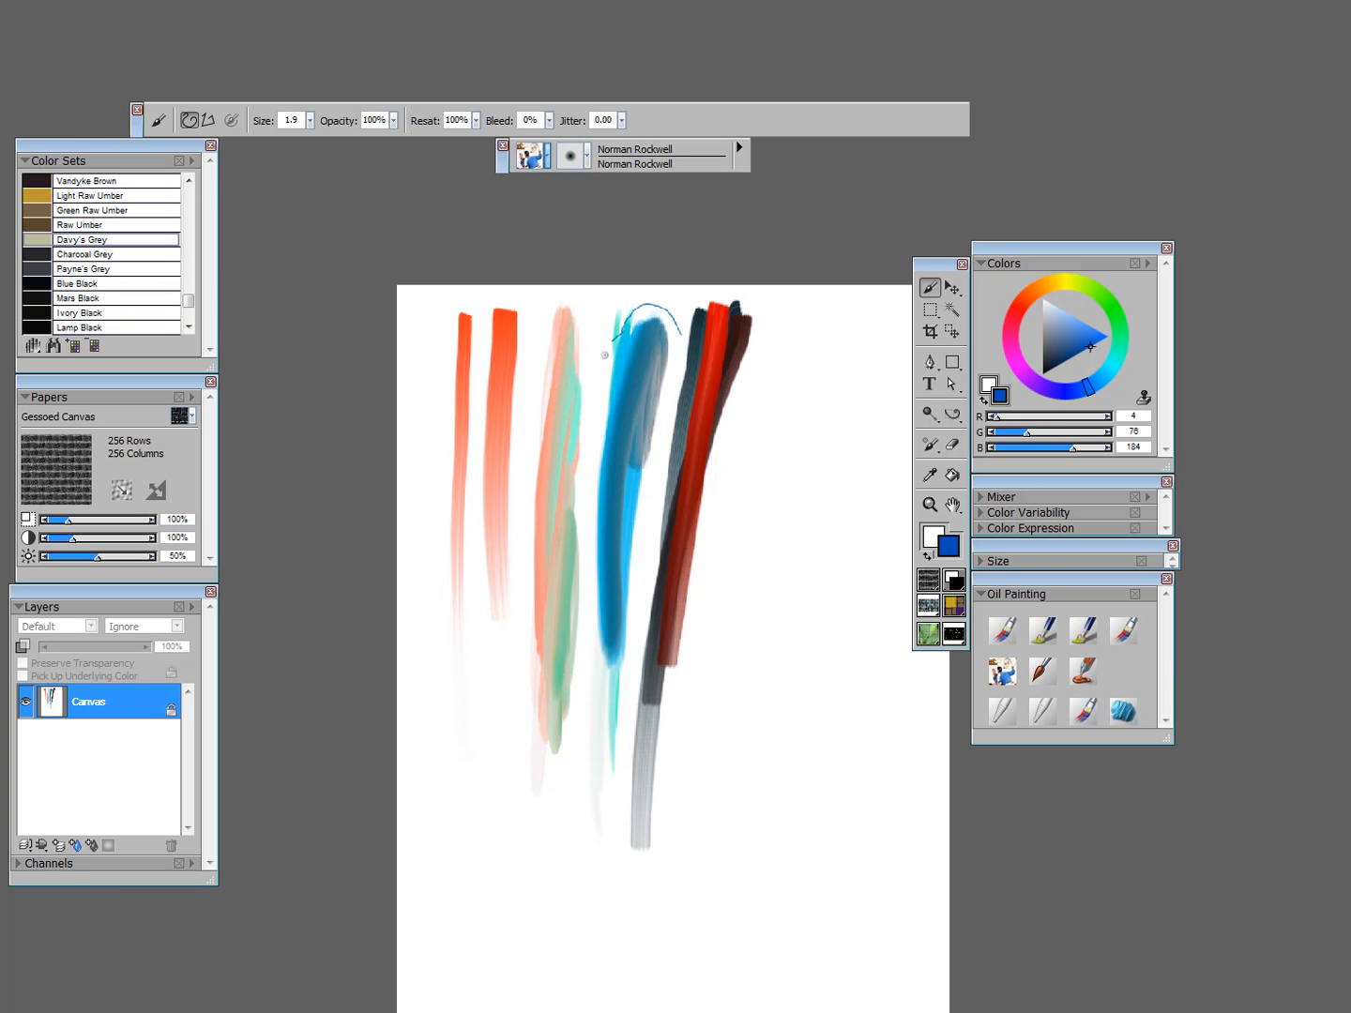
pyautogui.moveTo(599, 471); pyautogui.dragTo(585, 838)
pyautogui.moveTo(761, 313); pyautogui.dragTo(731, 499)
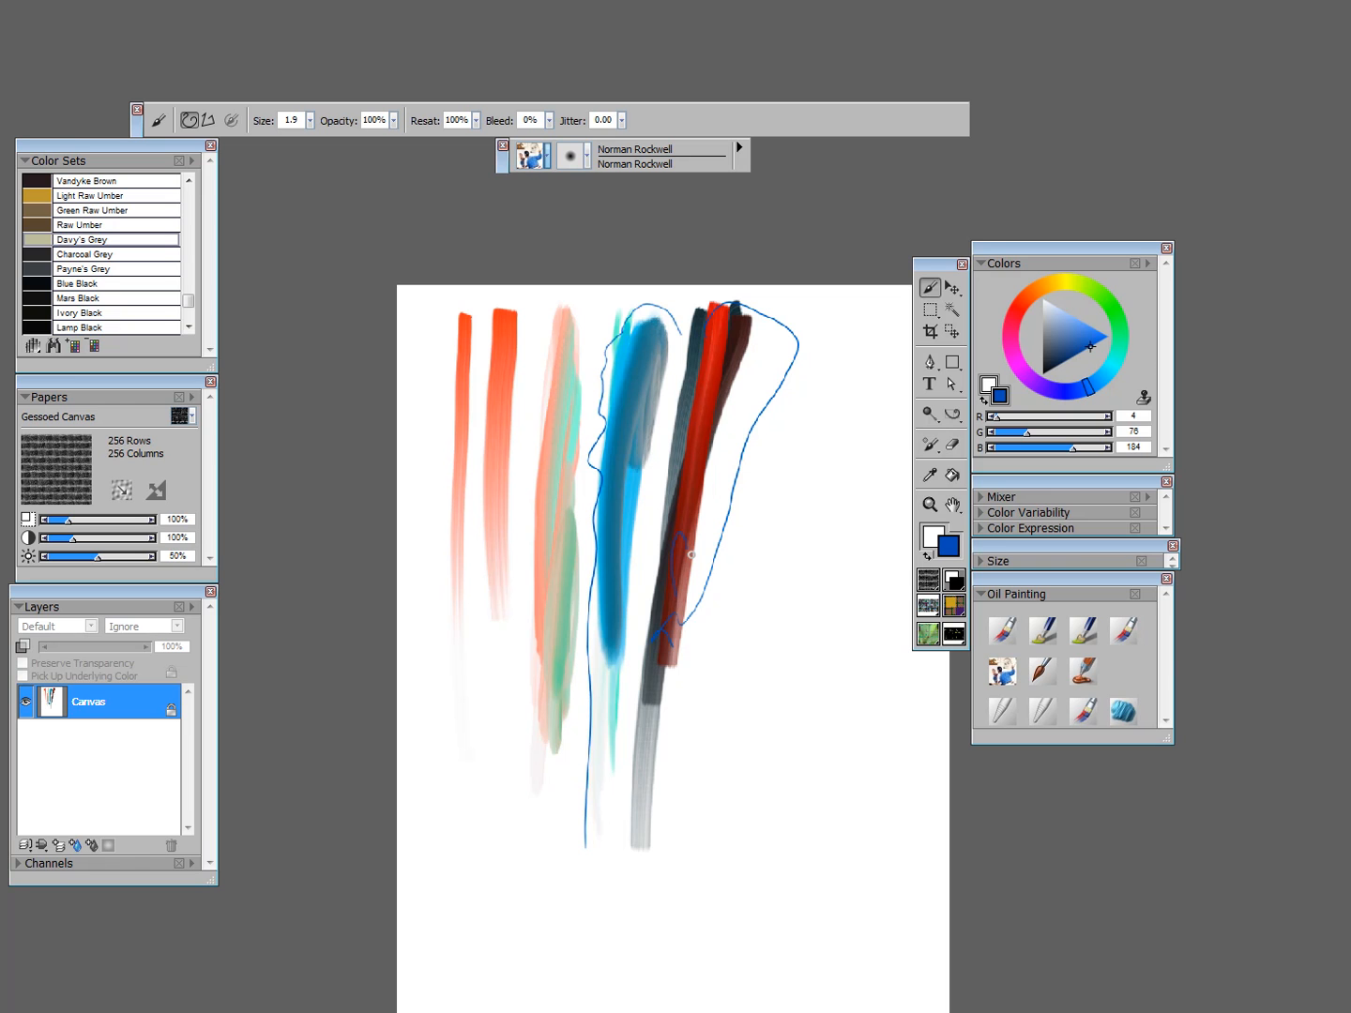
# Step: Paint a long teal stroke beside the red strokes with the Detail Oils Brush 15 at size 23.7
pyautogui.click(1026, 676)
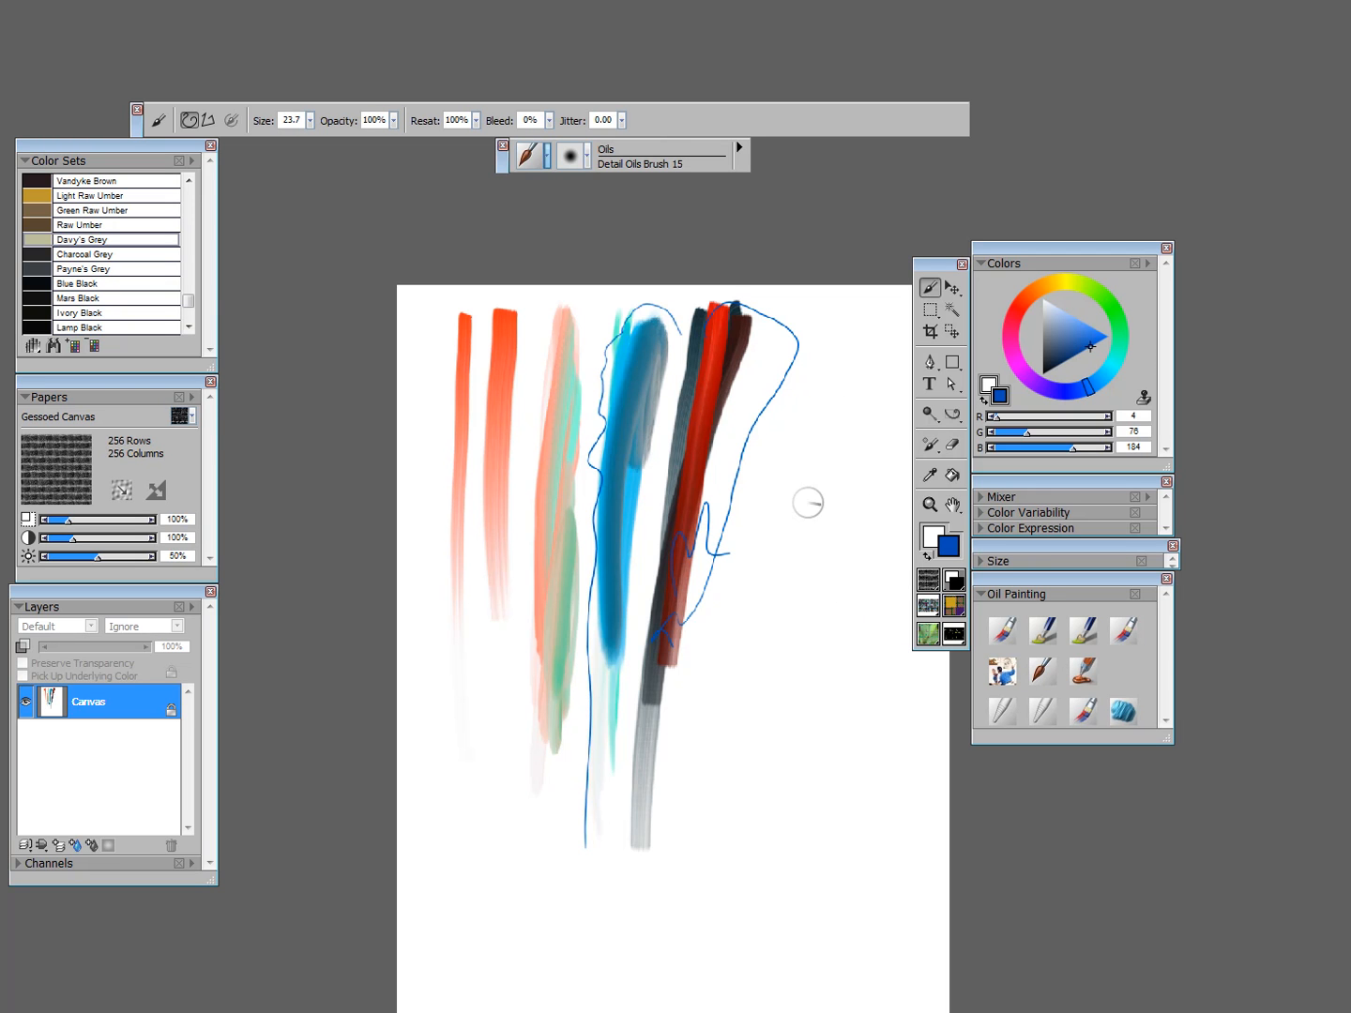
pyautogui.click(1111, 370)
pyautogui.moveTo(792, 387); pyautogui.dragTo(696, 877)
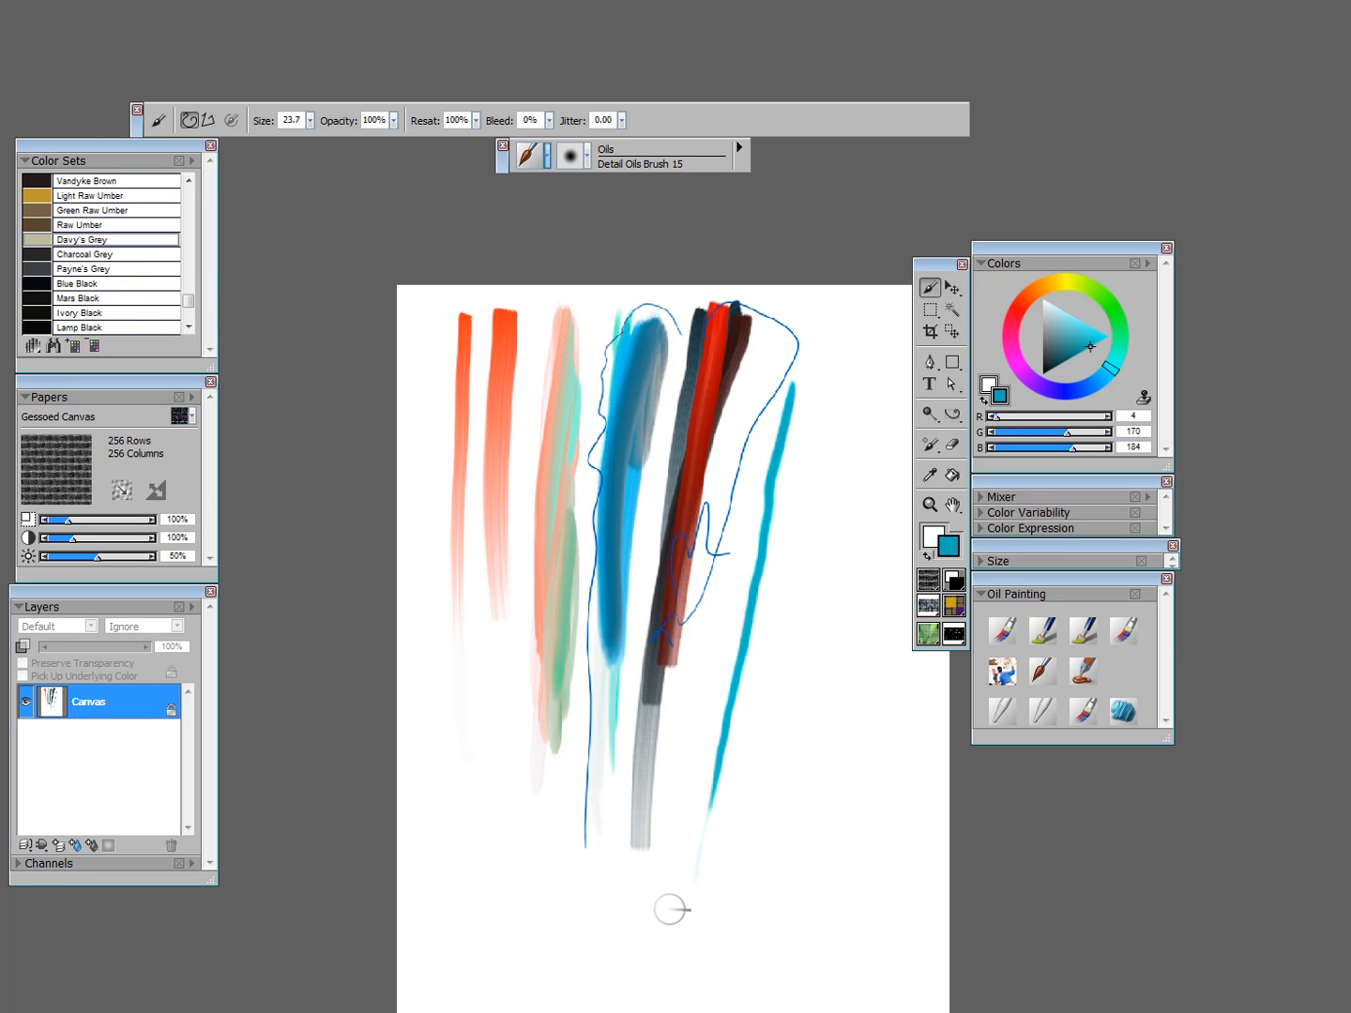
# Step: Paint thinner teal strokes with the brush reduced to about 9.6 and smaller, plus a teal blob with it enlarged to about 41
pyautogui.hotkey('ctrl', 'alt')
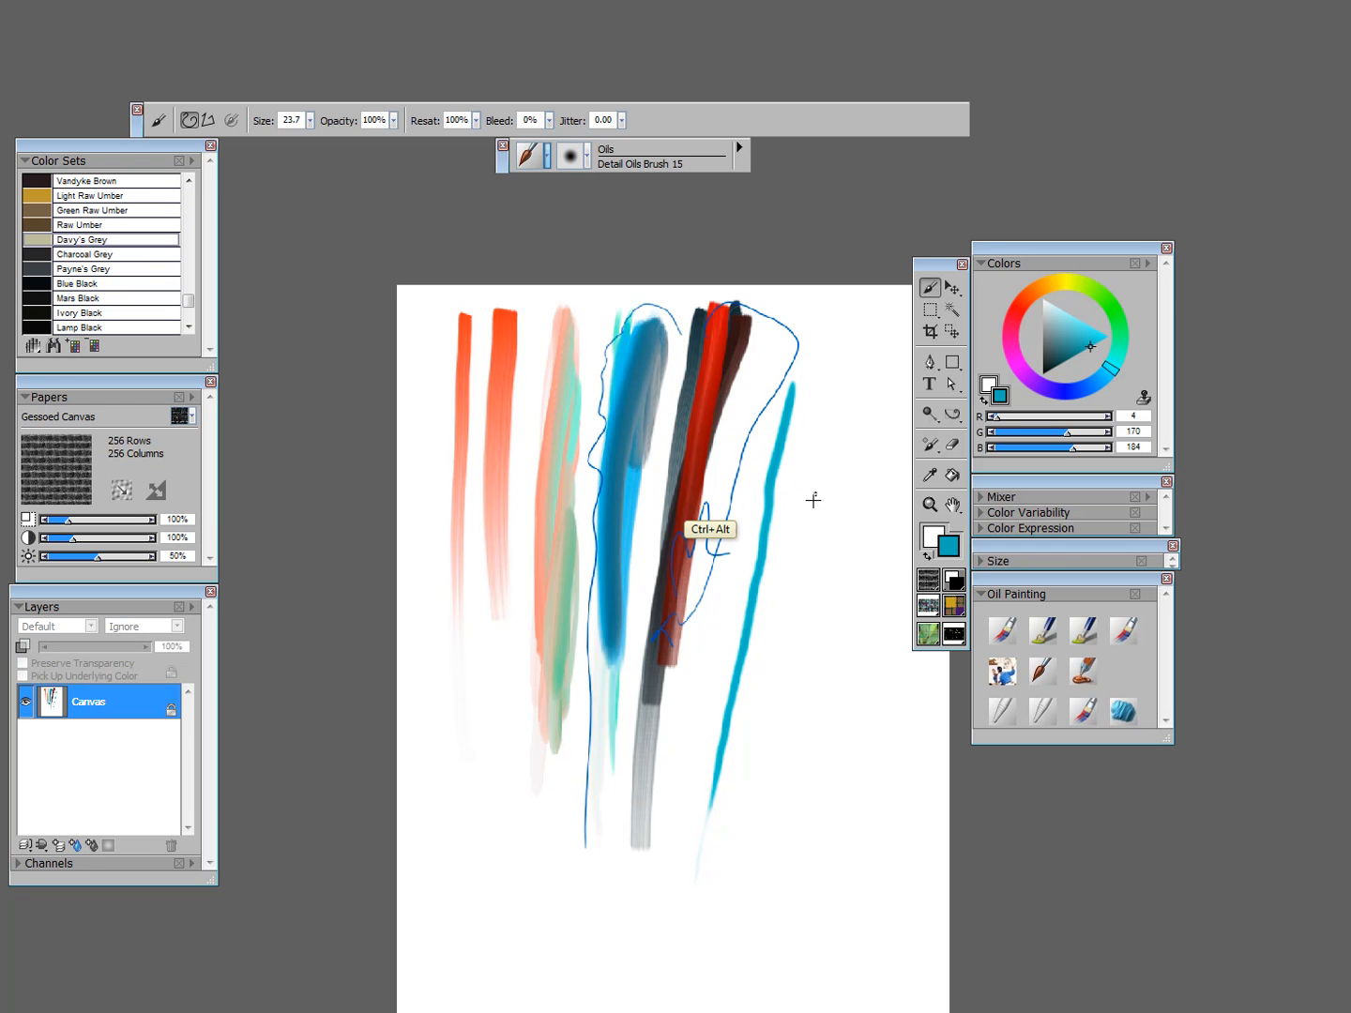
pyautogui.moveTo(814, 497); pyautogui.dragTo(815, 491)
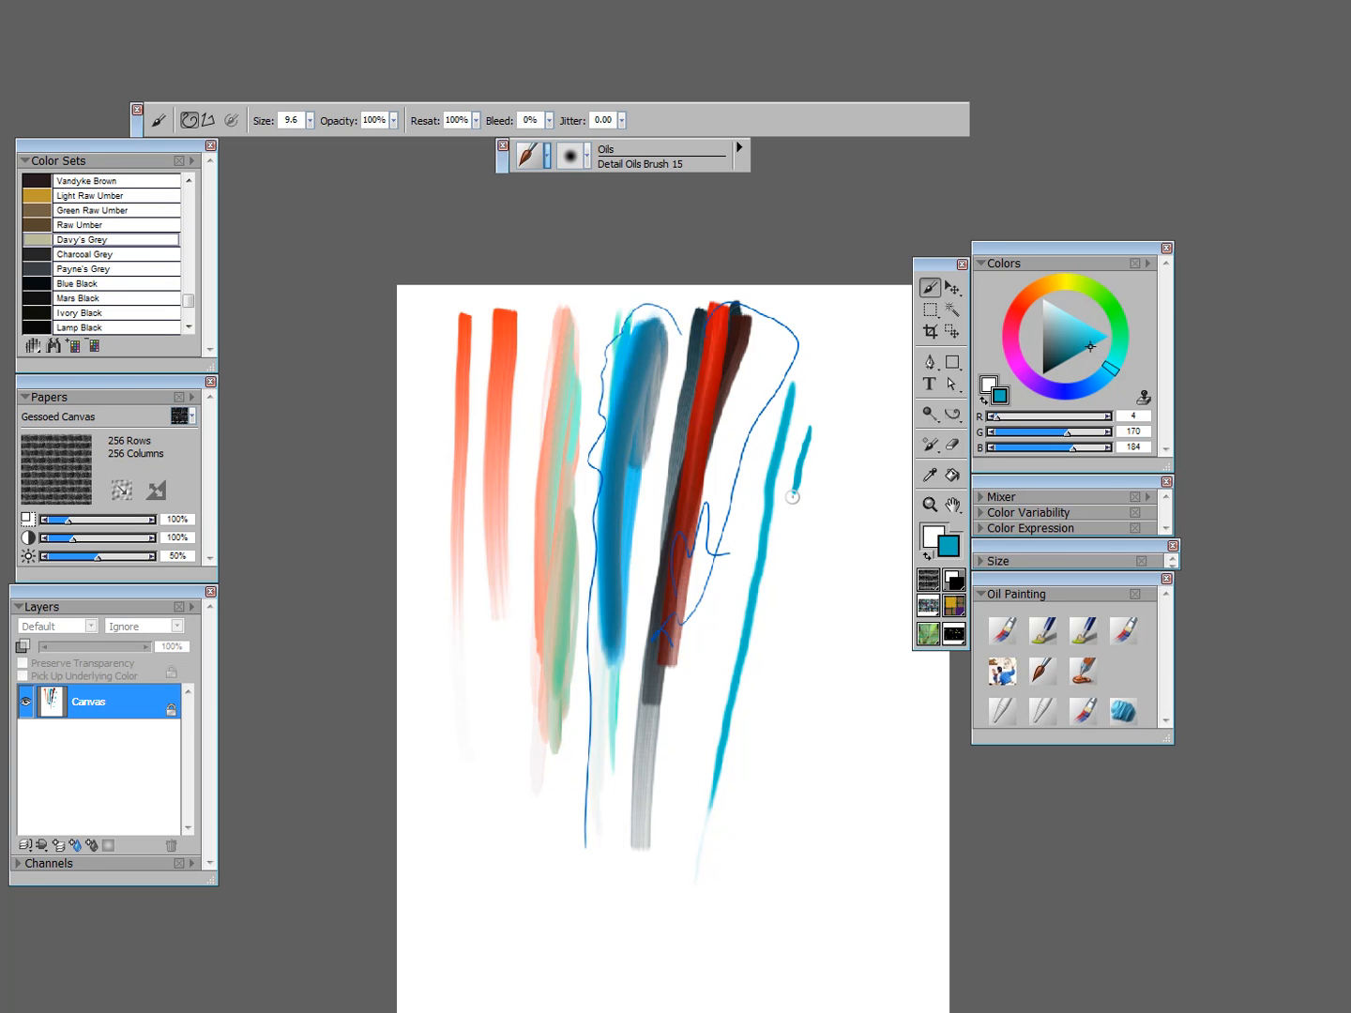
pyautogui.hotkey('ctrl', 'alt')
pyautogui.moveTo(817, 533); pyautogui.dragTo(816, 531)
pyautogui.moveTo(814, 443); pyautogui.dragTo(714, 832)
pyautogui.hotkey('ctrl', 'alt')
pyautogui.moveTo(823, 559)
pyautogui.mouseDown()
pyautogui.moveTo(843, 561)
pyautogui.moveTo(821, 519)
pyautogui.moveTo(812, 558)
pyautogui.moveTo(826, 575)
pyautogui.moveTo(836, 542)
pyautogui.mouseUp()
# Step: Paint magenta strokes and cover them with a large teal patch below the other strokes using the Sargent Brush at size 59.9
pyautogui.click(1012, 351)
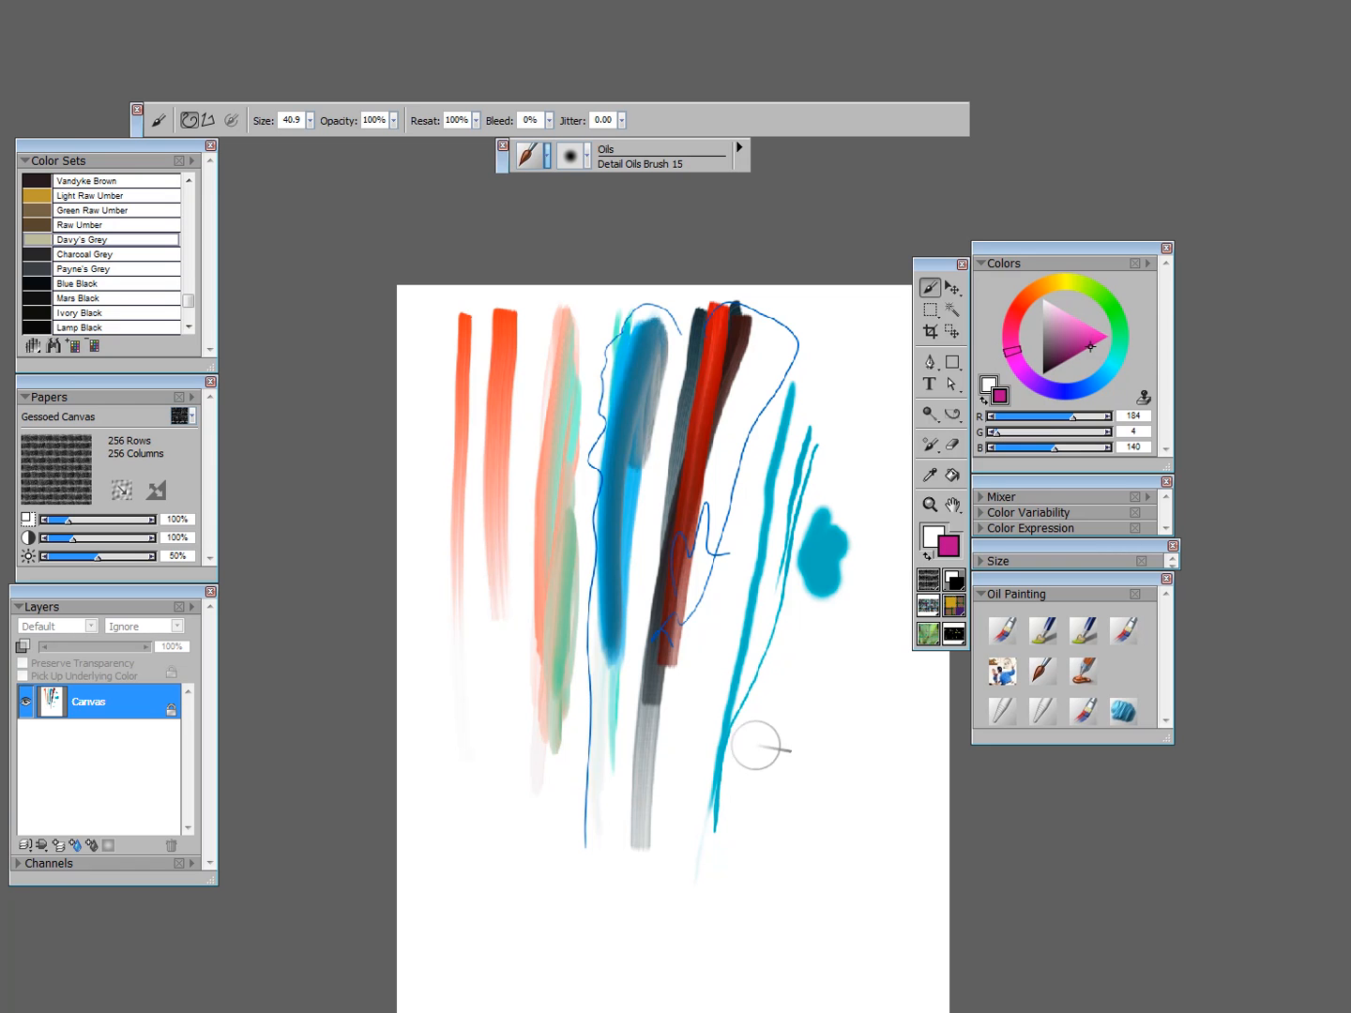
pyautogui.click(1081, 675)
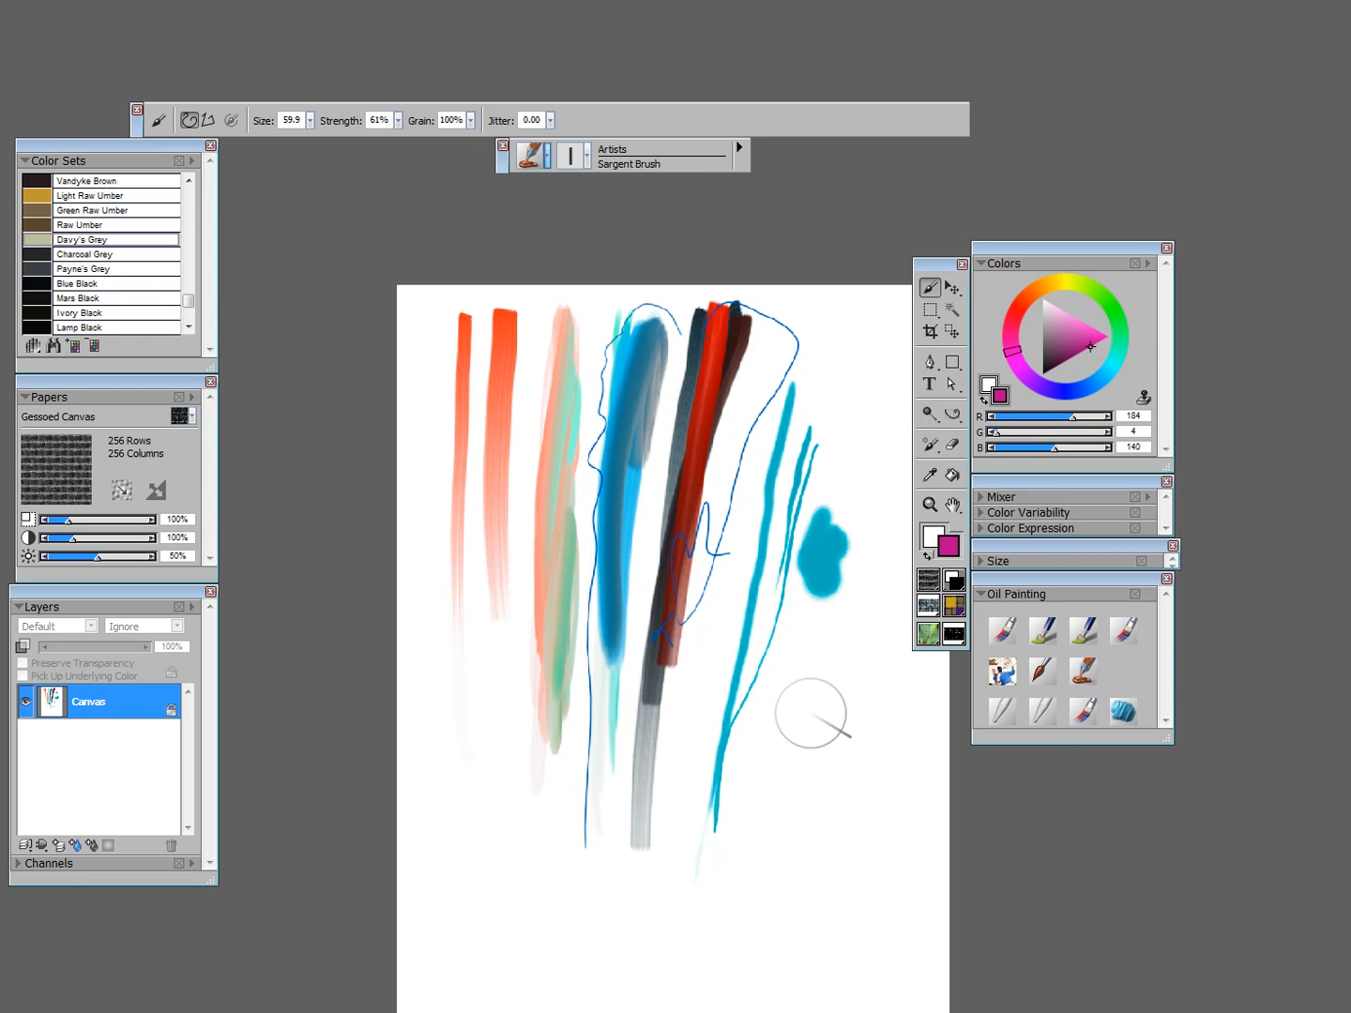
pyautogui.moveTo(807, 699)
pyautogui.mouseDown()
pyautogui.moveTo(787, 731)
pyautogui.moveTo(843, 743)
pyautogui.moveTo(815, 808)
pyautogui.moveTo(820, 833)
pyautogui.moveTo(740, 888)
pyautogui.moveTo(656, 887)
pyautogui.moveTo(774, 752)
pyautogui.moveTo(788, 850)
pyautogui.mouseUp()
pyautogui.click(1109, 370)
pyautogui.moveTo(818, 715)
pyautogui.mouseDown()
pyautogui.moveTo(723, 854)
pyautogui.moveTo(853, 790)
pyautogui.moveTo(820, 889)
pyautogui.moveTo(696, 892)
pyautogui.moveTo(657, 835)
pyautogui.mouseUp()
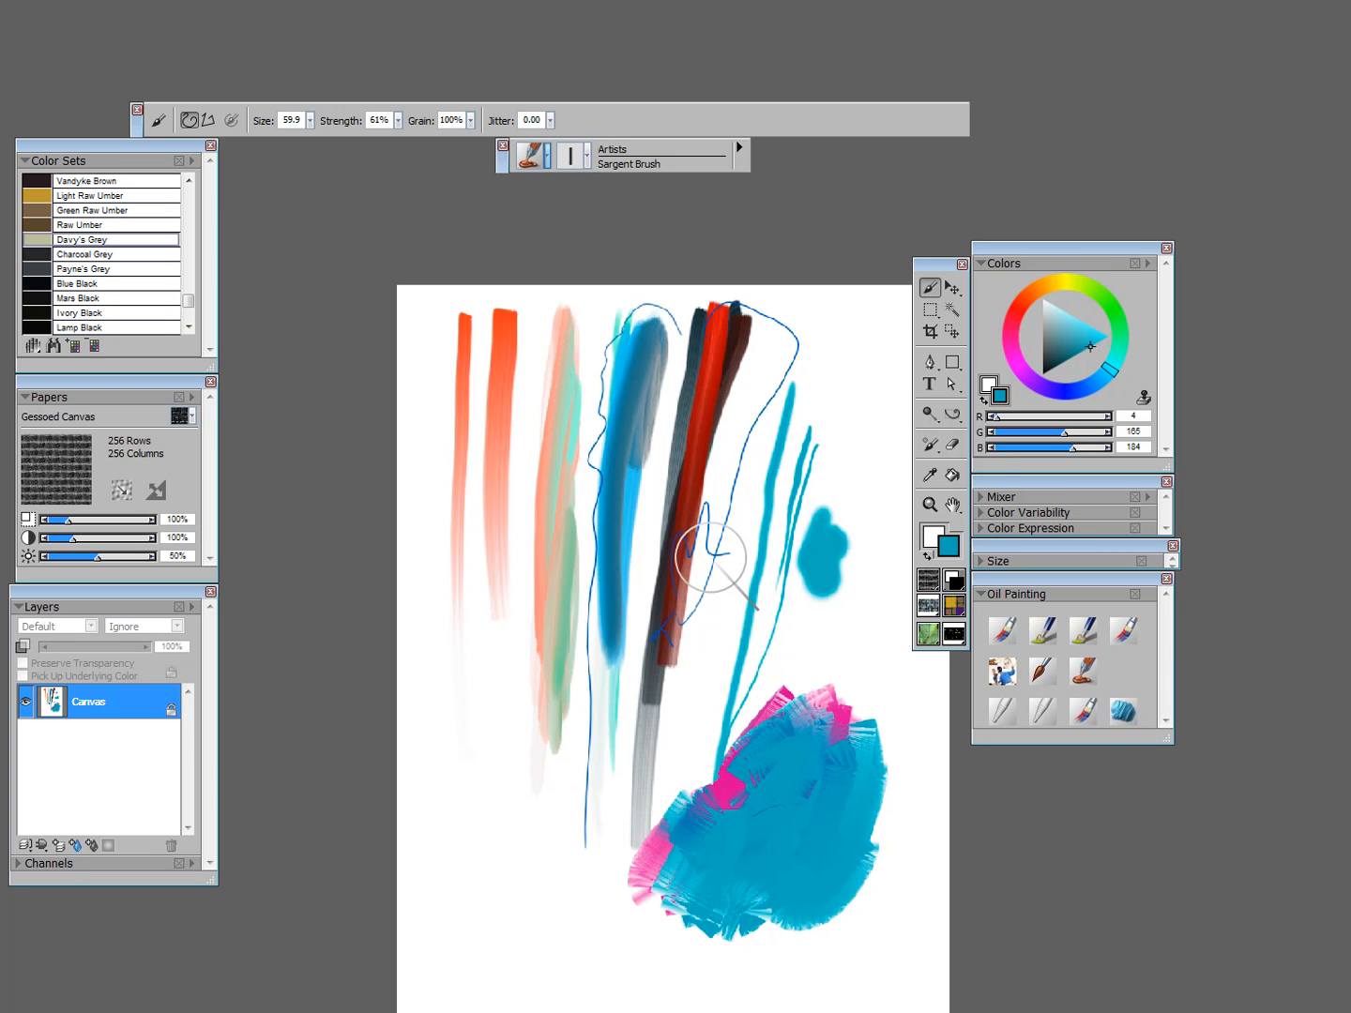
# Step: Blend the teal and magenta patch with the Grainy Water 30 blender, and soften its lower-left area with the JJ Big TURP Blender
pyautogui.click(1042, 714)
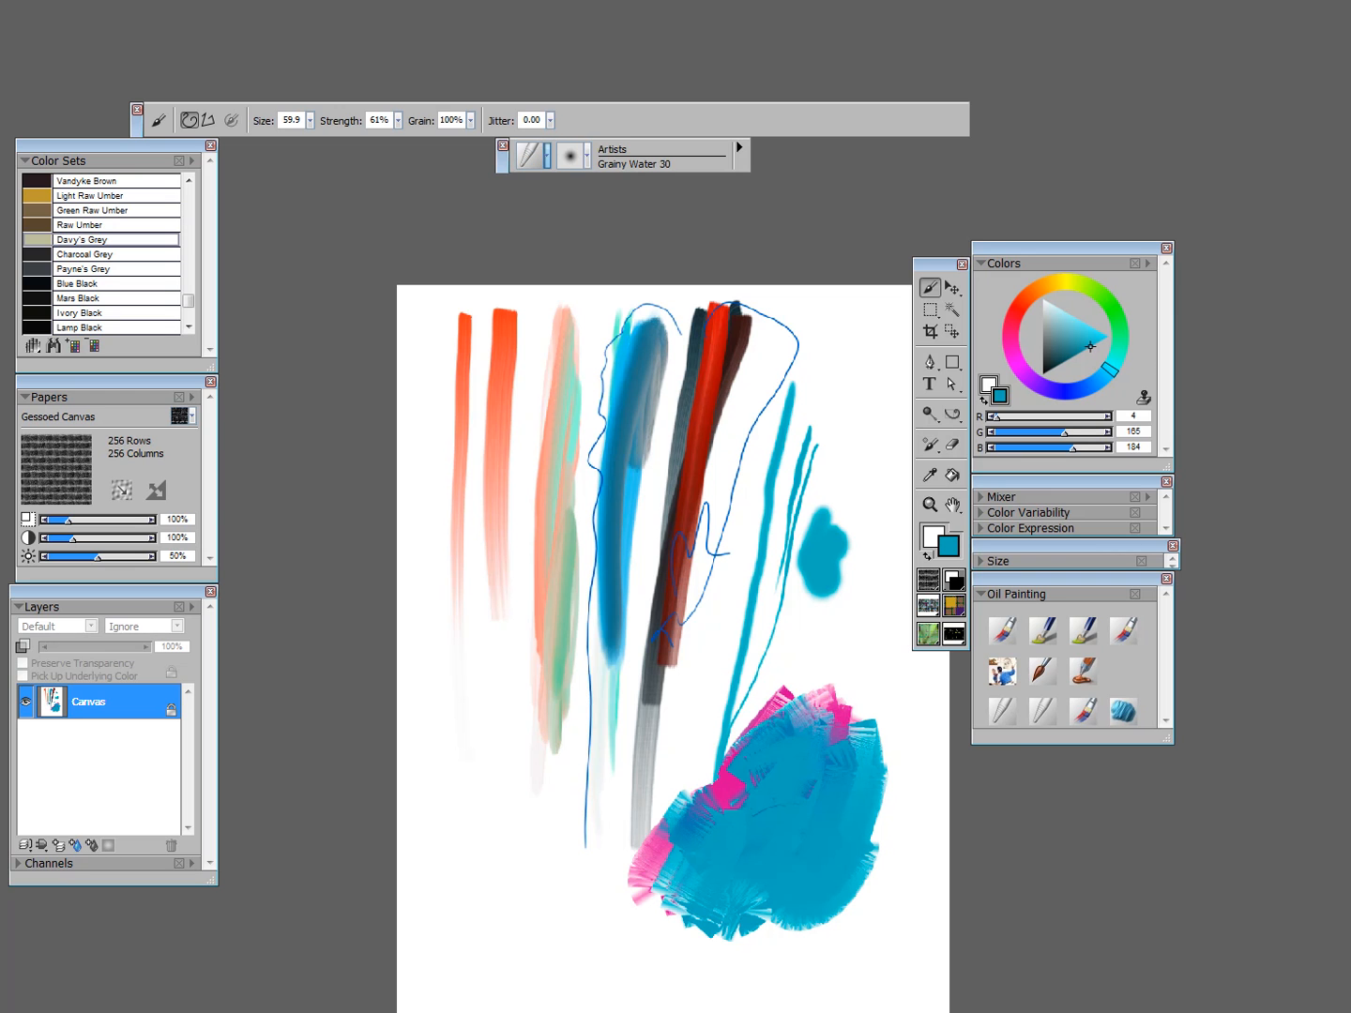
pyautogui.moveTo(743, 785)
pyautogui.mouseDown()
pyautogui.moveTo(739, 805)
pyautogui.moveTo(784, 792)
pyautogui.moveTo(670, 820)
pyautogui.moveTo(763, 754)
pyautogui.moveTo(766, 831)
pyautogui.moveTo(808, 832)
pyautogui.moveTo(757, 789)
pyautogui.moveTo(787, 721)
pyautogui.moveTo(718, 893)
pyautogui.moveTo(839, 657)
pyautogui.moveTo(751, 979)
pyautogui.moveTo(811, 871)
pyautogui.moveTo(879, 678)
pyautogui.moveTo(788, 919)
pyautogui.moveTo(827, 782)
pyautogui.mouseUp()
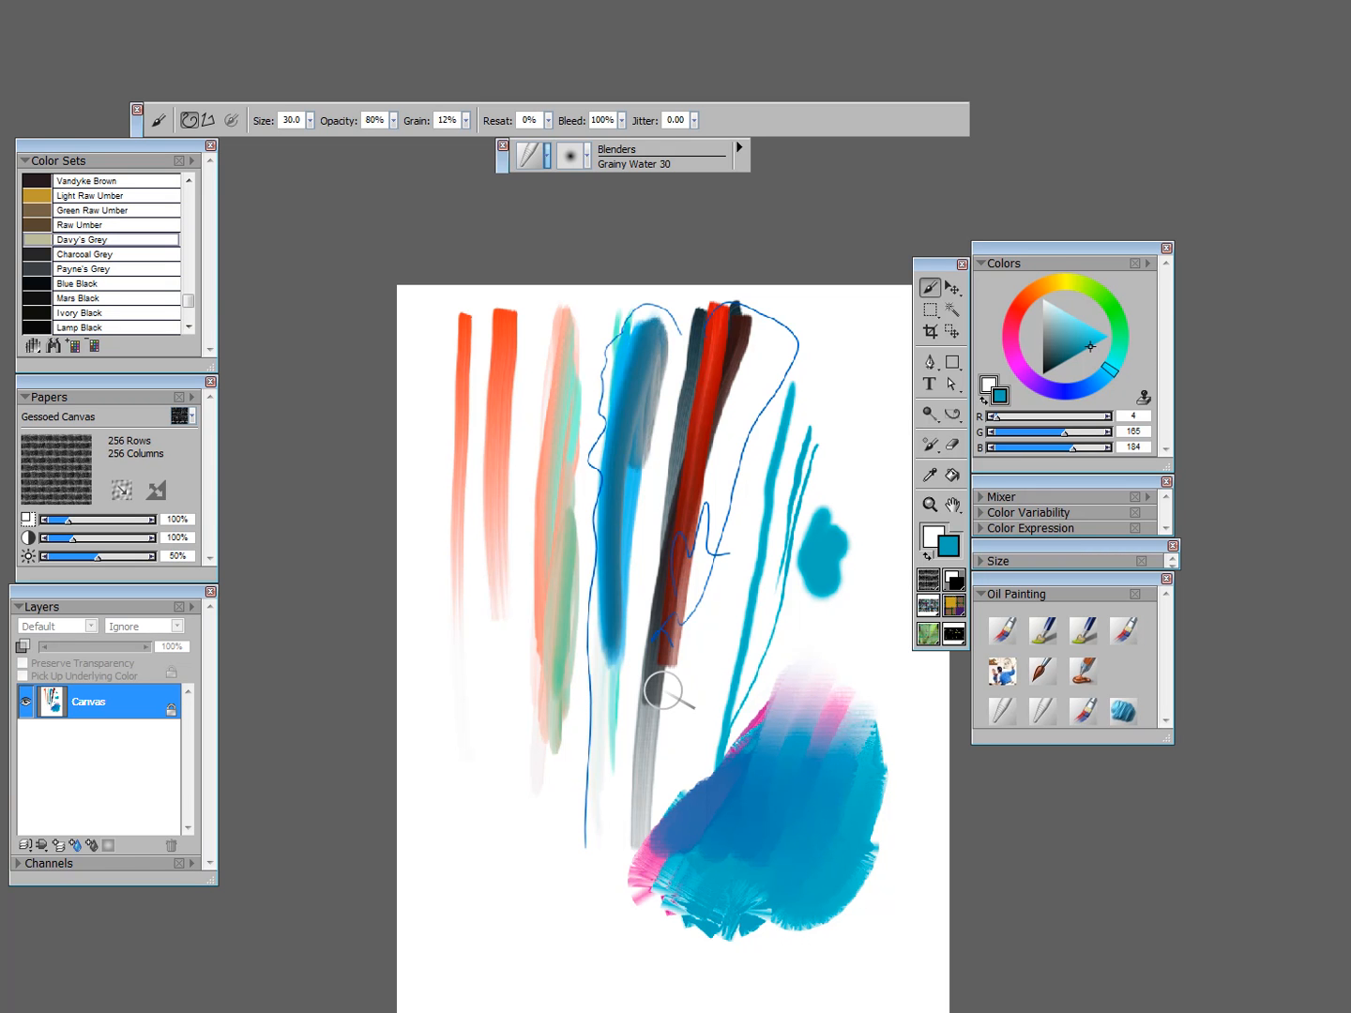
pyautogui.click(1042, 714)
pyautogui.click(1004, 713)
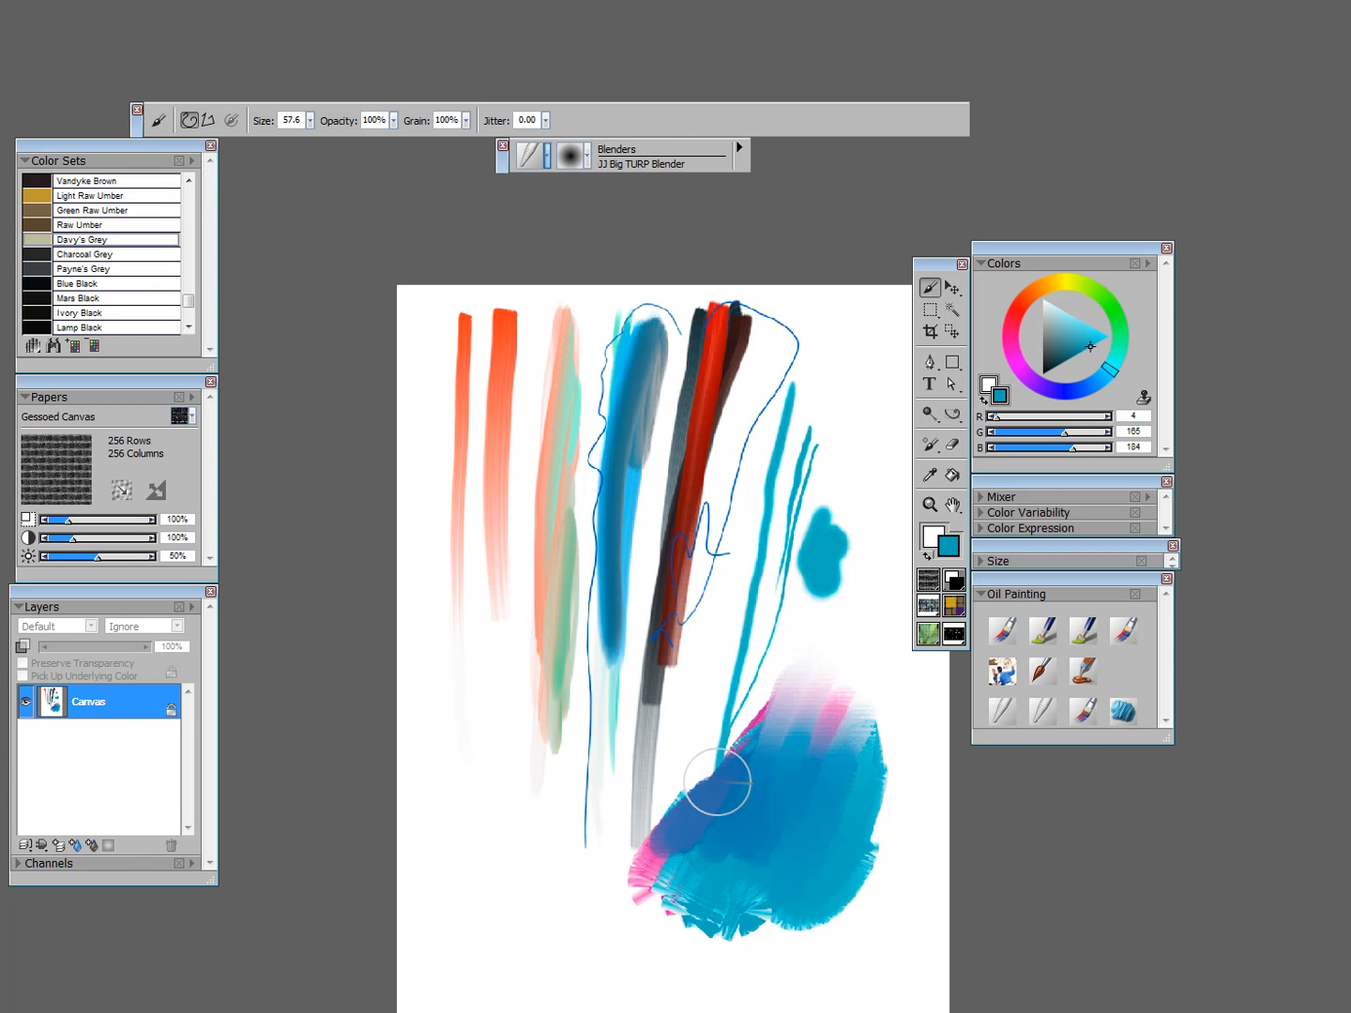
pyautogui.moveTo(689, 812)
pyautogui.mouseDown()
pyautogui.moveTo(709, 850)
pyautogui.moveTo(634, 920)
pyautogui.moveTo(724, 862)
pyautogui.moveTo(670, 875)
pyautogui.moveTo(766, 869)
pyautogui.moveTo(691, 845)
pyautogui.moveTo(714, 830)
pyautogui.moveTo(693, 873)
pyautogui.moveTo(753, 909)
pyautogui.mouseUp()
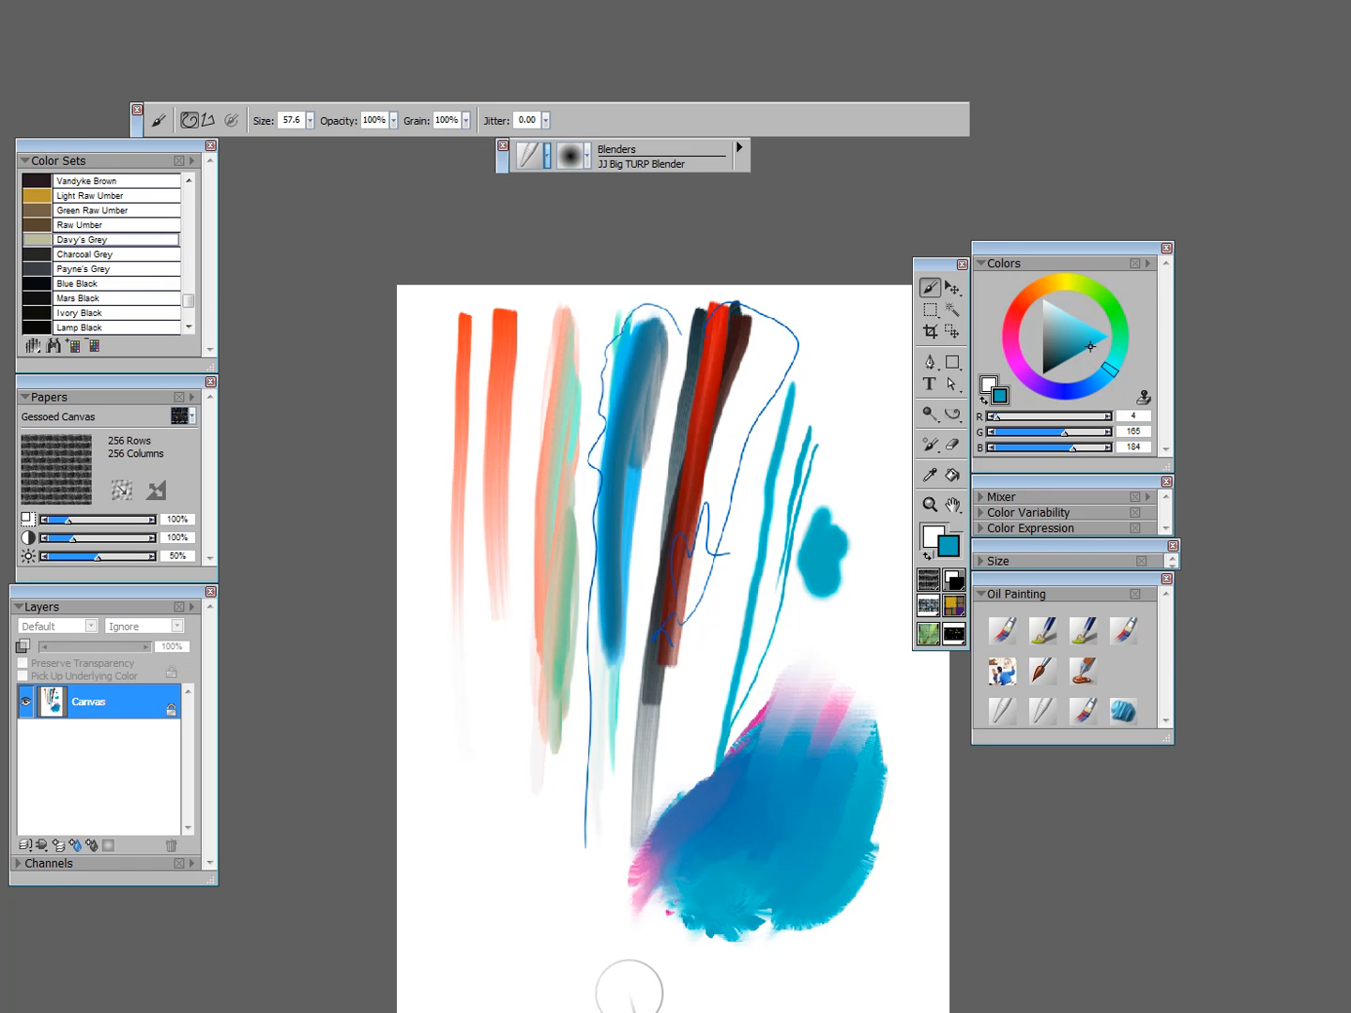
# Step: Fill the white canvas background and the enclosed white areas beside the red and dark strokes with Davy's Grey using the Paint Bucket
pyautogui.click(953, 476)
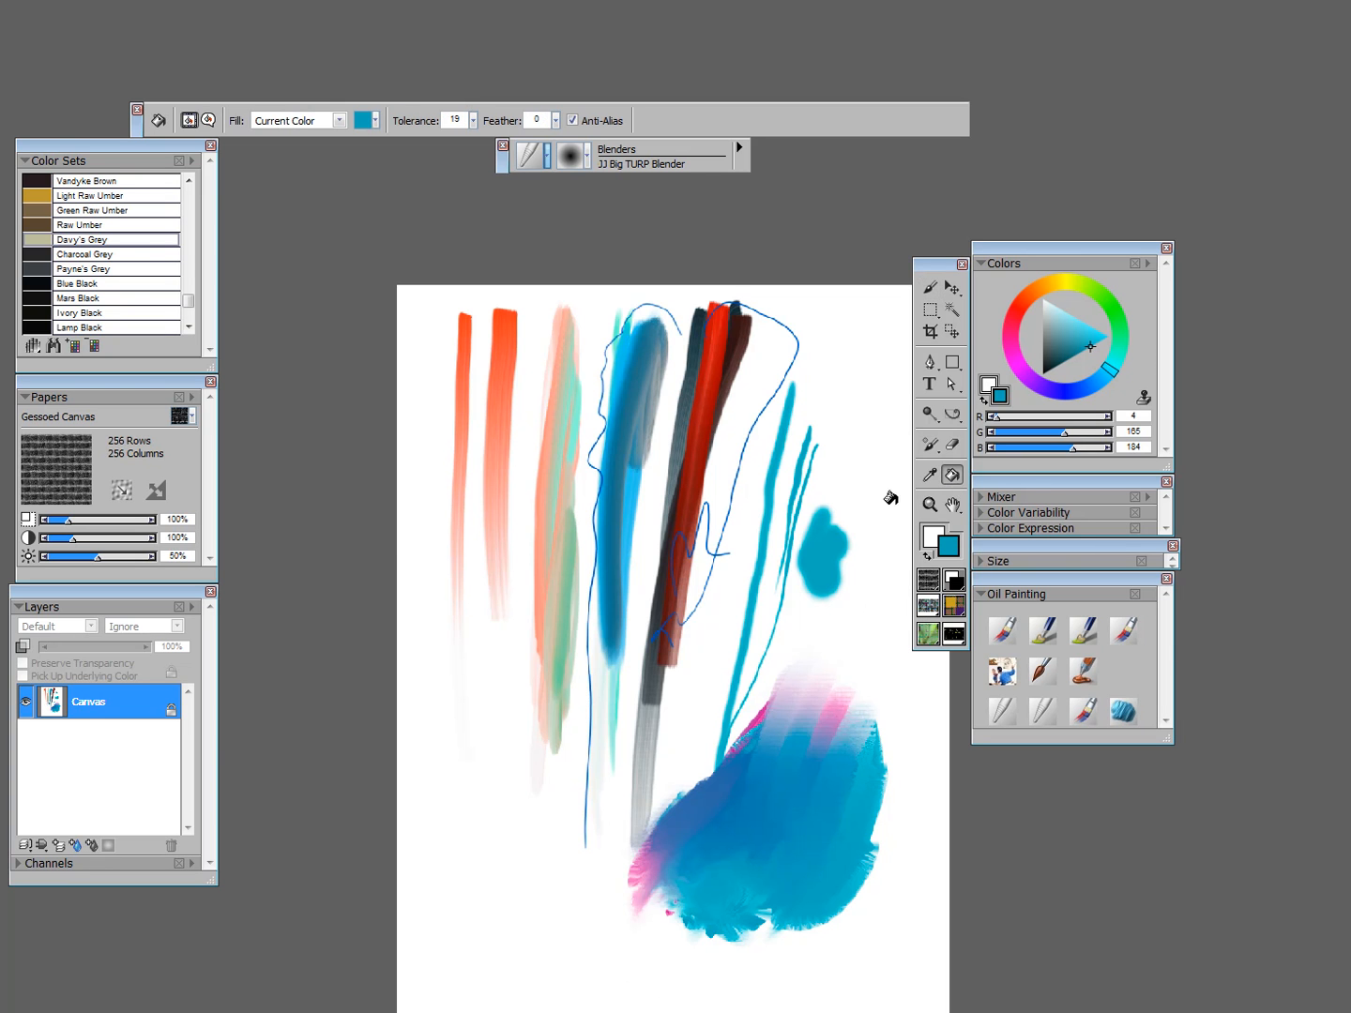
pyautogui.click(124, 240)
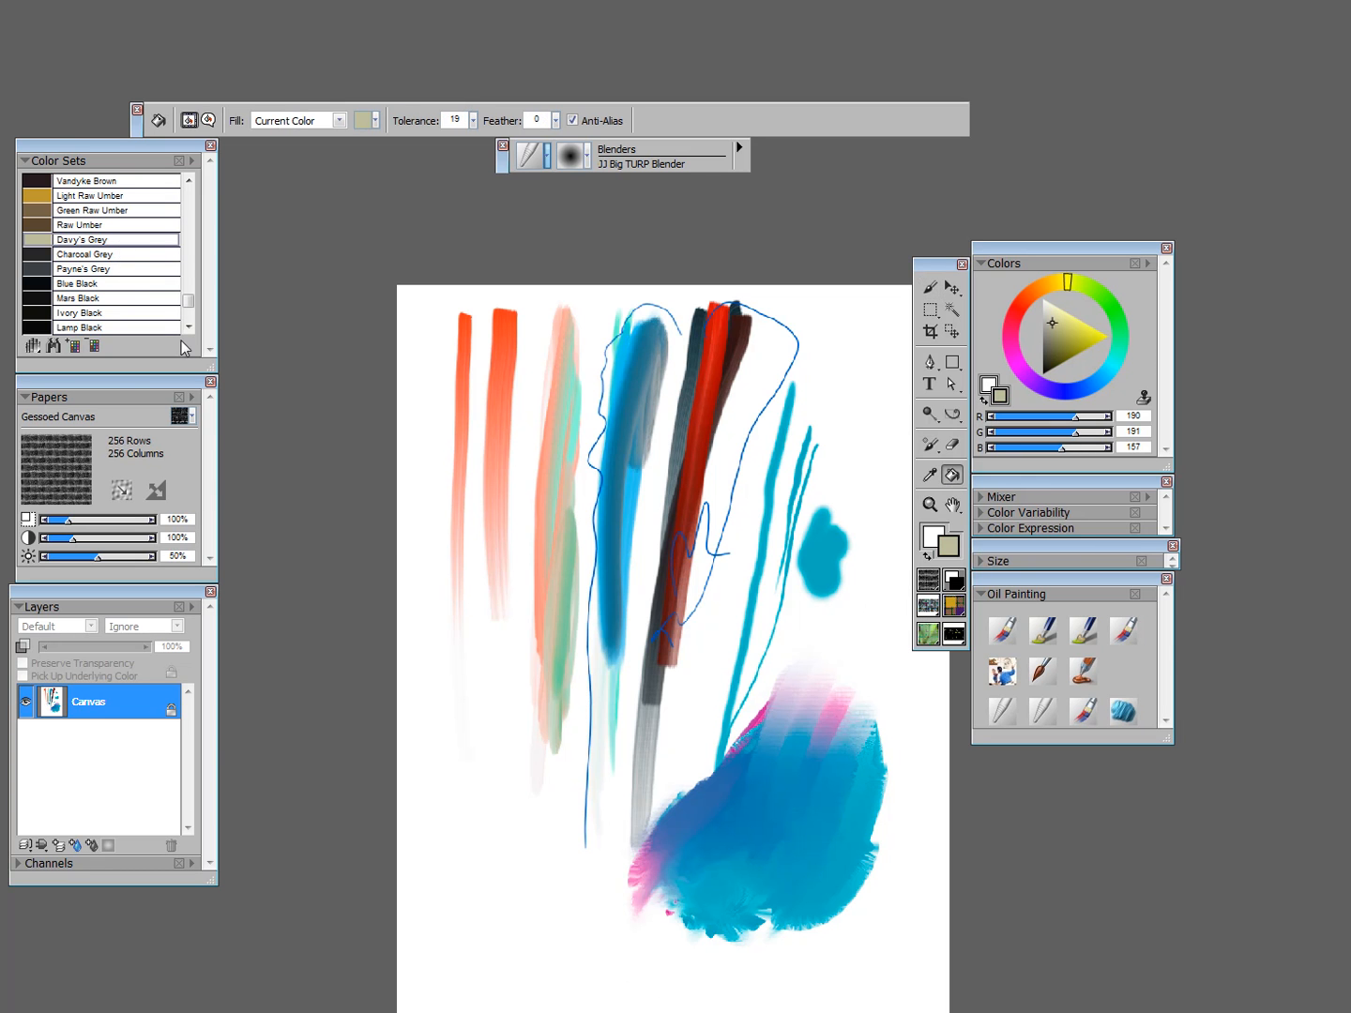
pyautogui.click(430, 339)
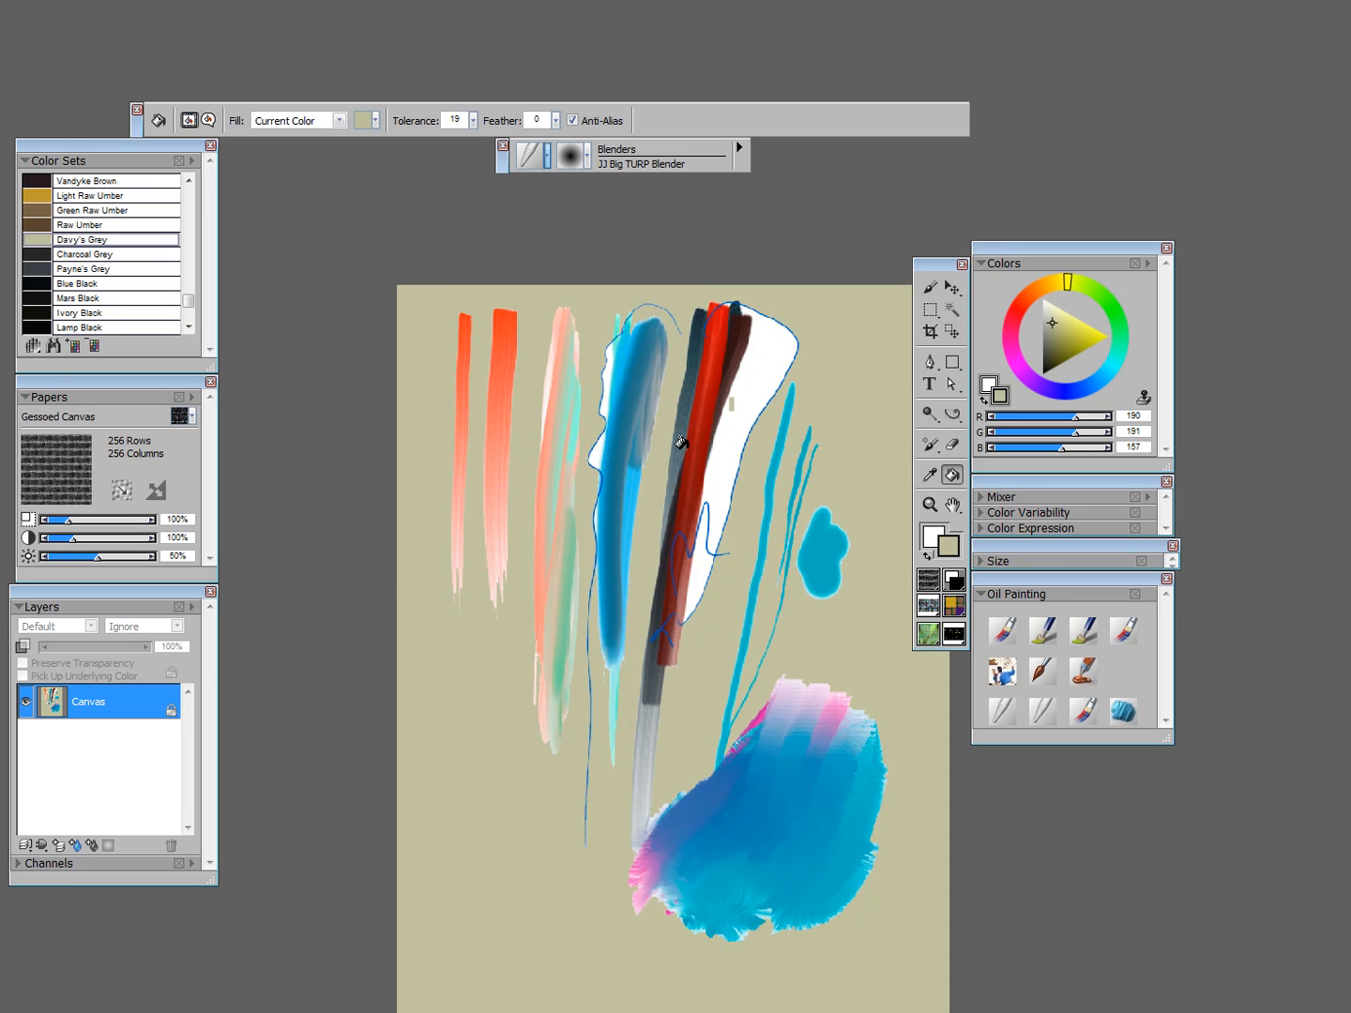
pyautogui.click(746, 366)
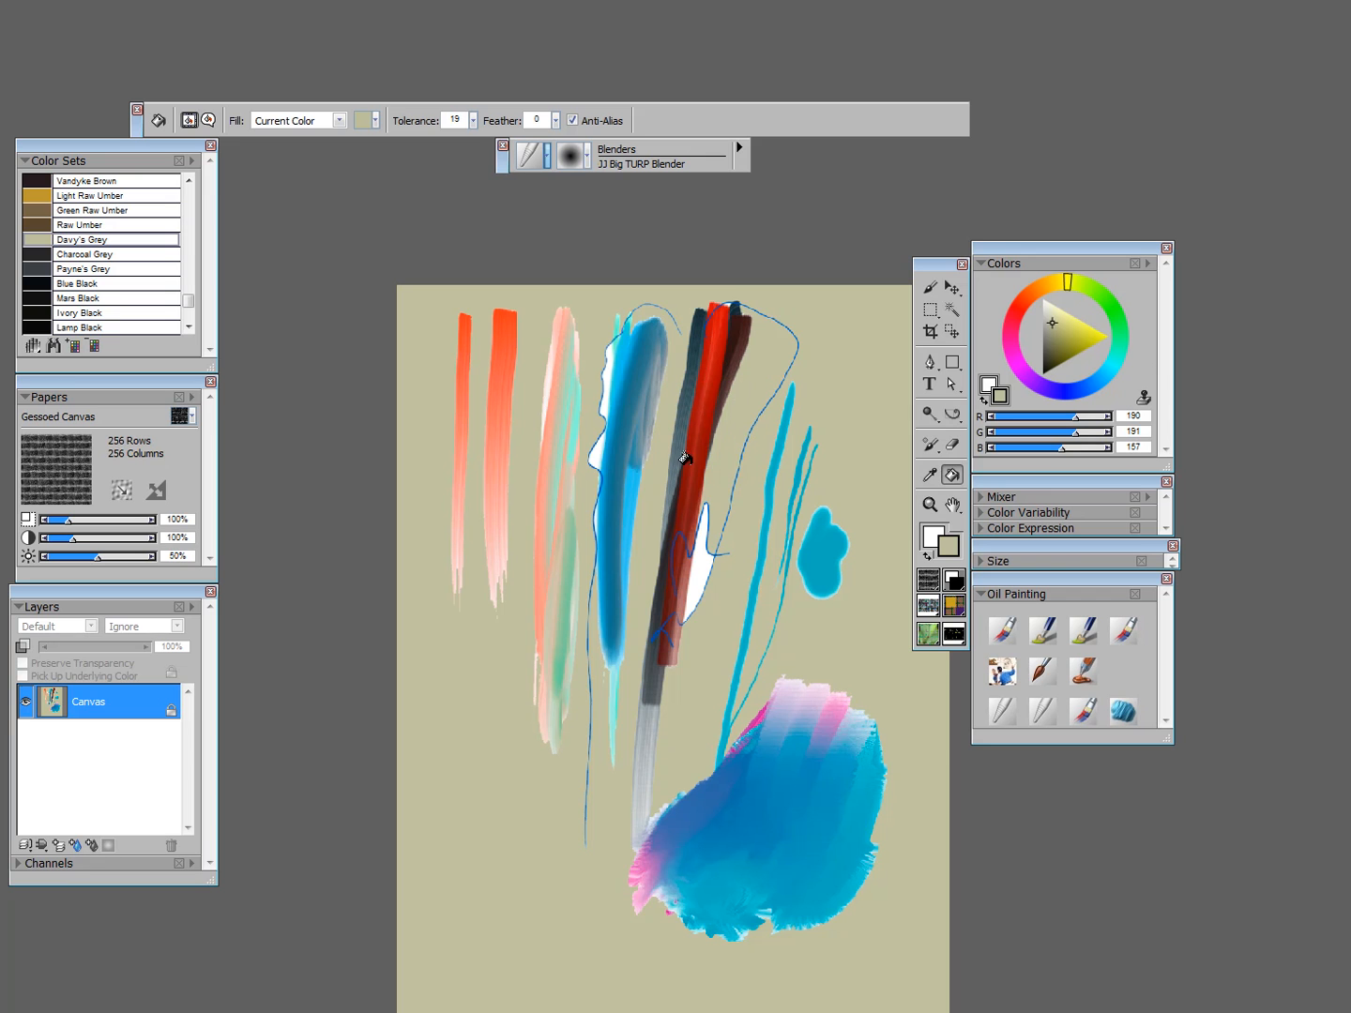
pyautogui.click(677, 570)
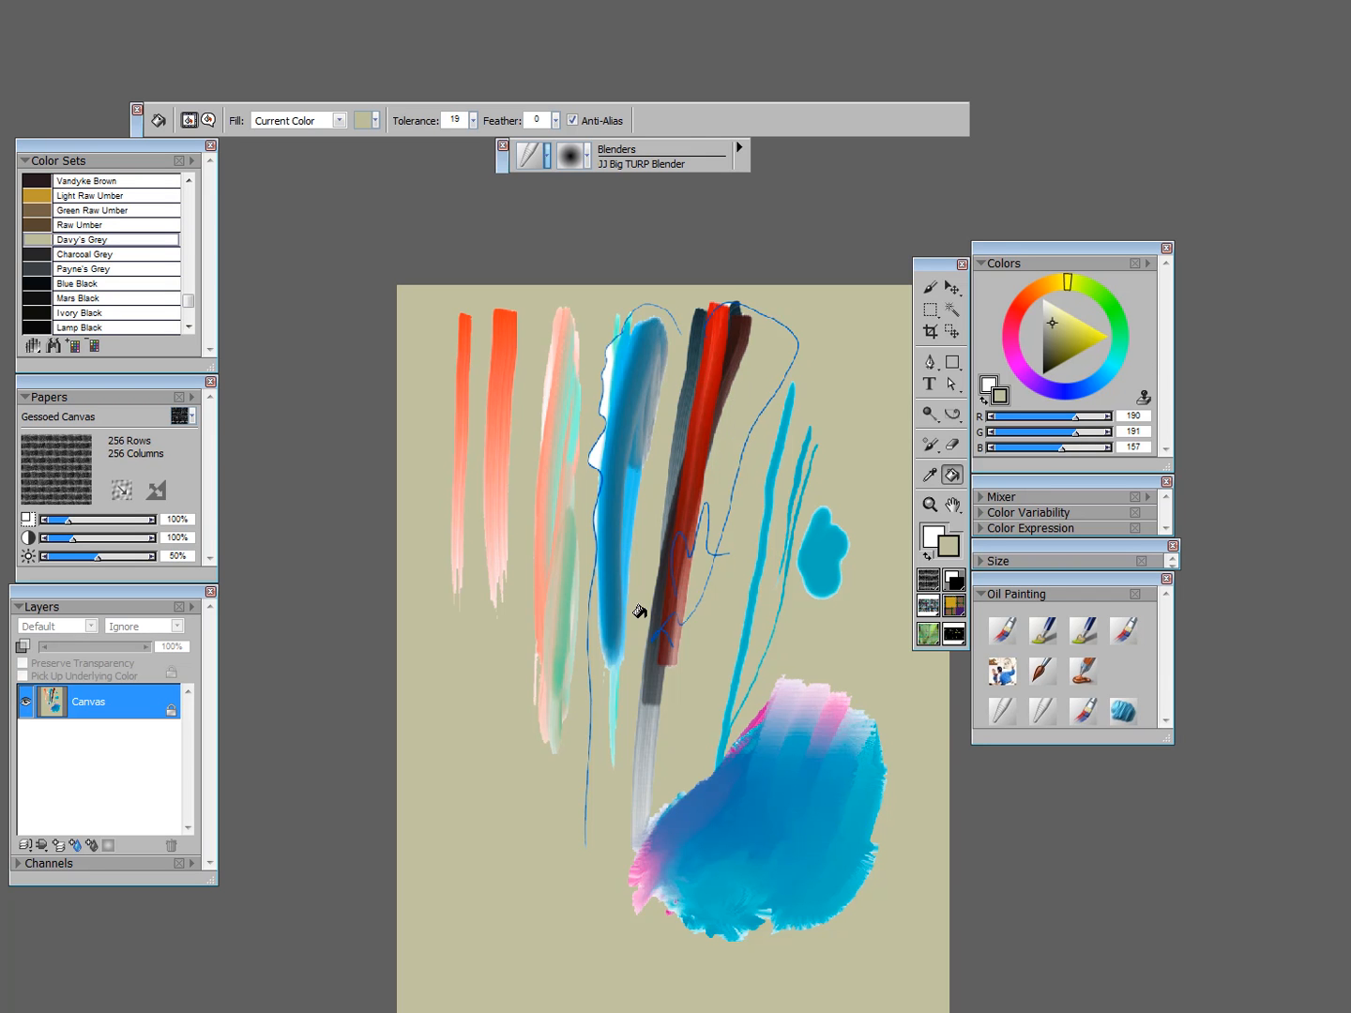
# Step: Add a new layer and paint muted strokes beside the second orange-red stroke with the Artists' Oils Dry Brush at size 26.0
pyautogui.click(58, 845)
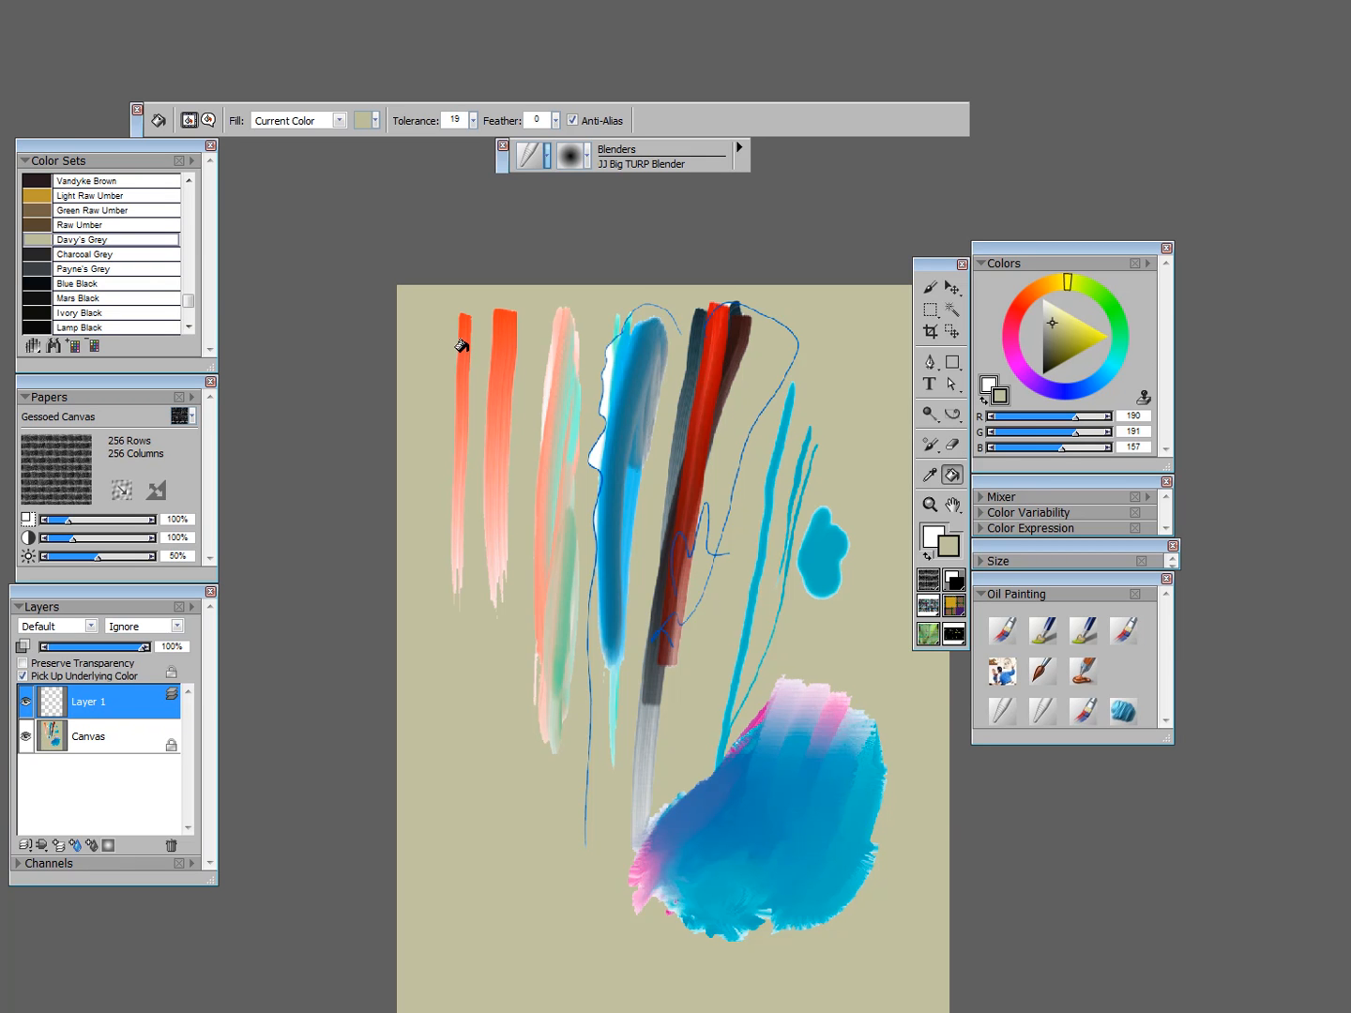
pyautogui.click(1002, 631)
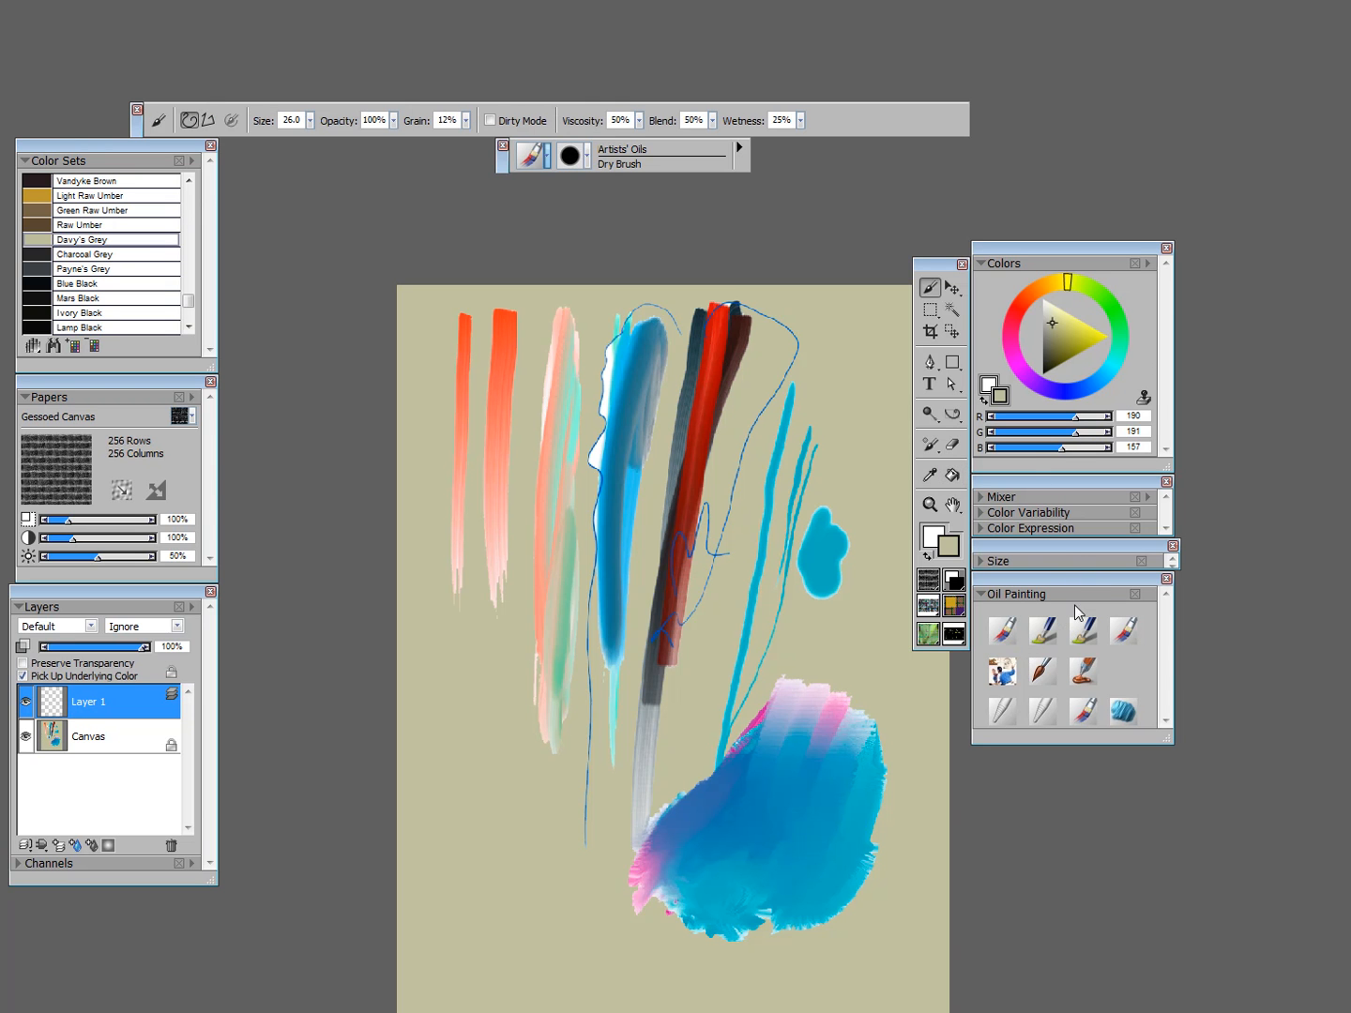
pyautogui.click(1023, 375)
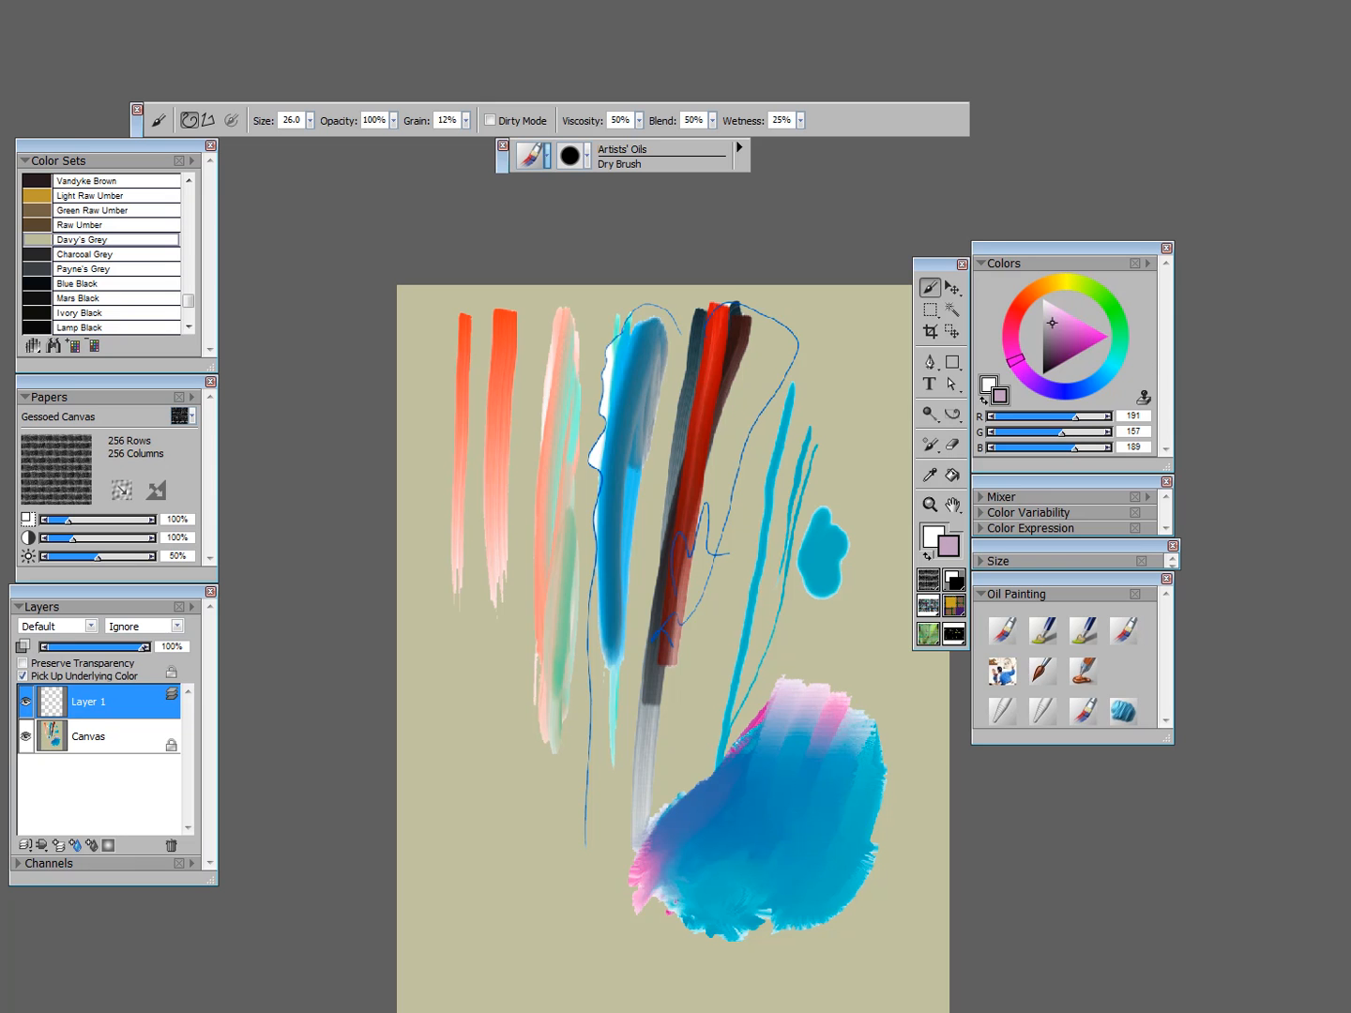
pyautogui.click(1115, 332)
pyautogui.moveTo(533, 326); pyautogui.dragTo(487, 551)
pyautogui.moveTo(537, 327); pyautogui.dragTo(506, 454)
# Step: Paint a long bright green stroke over the muted ones, plus short green dabs along the canvas's left side and upper right
pyautogui.click(1087, 340)
pyautogui.moveTo(540, 326)
pyautogui.mouseDown()
pyautogui.moveTo(508, 422)
pyautogui.moveTo(526, 357)
pyautogui.moveTo(509, 620)
pyautogui.mouseUp()
pyautogui.moveTo(432, 413)
pyautogui.mouseDown()
pyautogui.moveTo(427, 366)
pyautogui.moveTo(430, 427)
pyautogui.mouseUp()
pyautogui.moveTo(458, 596)
pyautogui.mouseDown()
pyautogui.moveTo(471, 704)
pyautogui.moveTo(563, 807)
pyautogui.mouseUp()
pyautogui.moveTo(872, 427); pyautogui.dragTo(840, 424)
pyautogui.moveTo(840, 328); pyautogui.dragTo(789, 413)
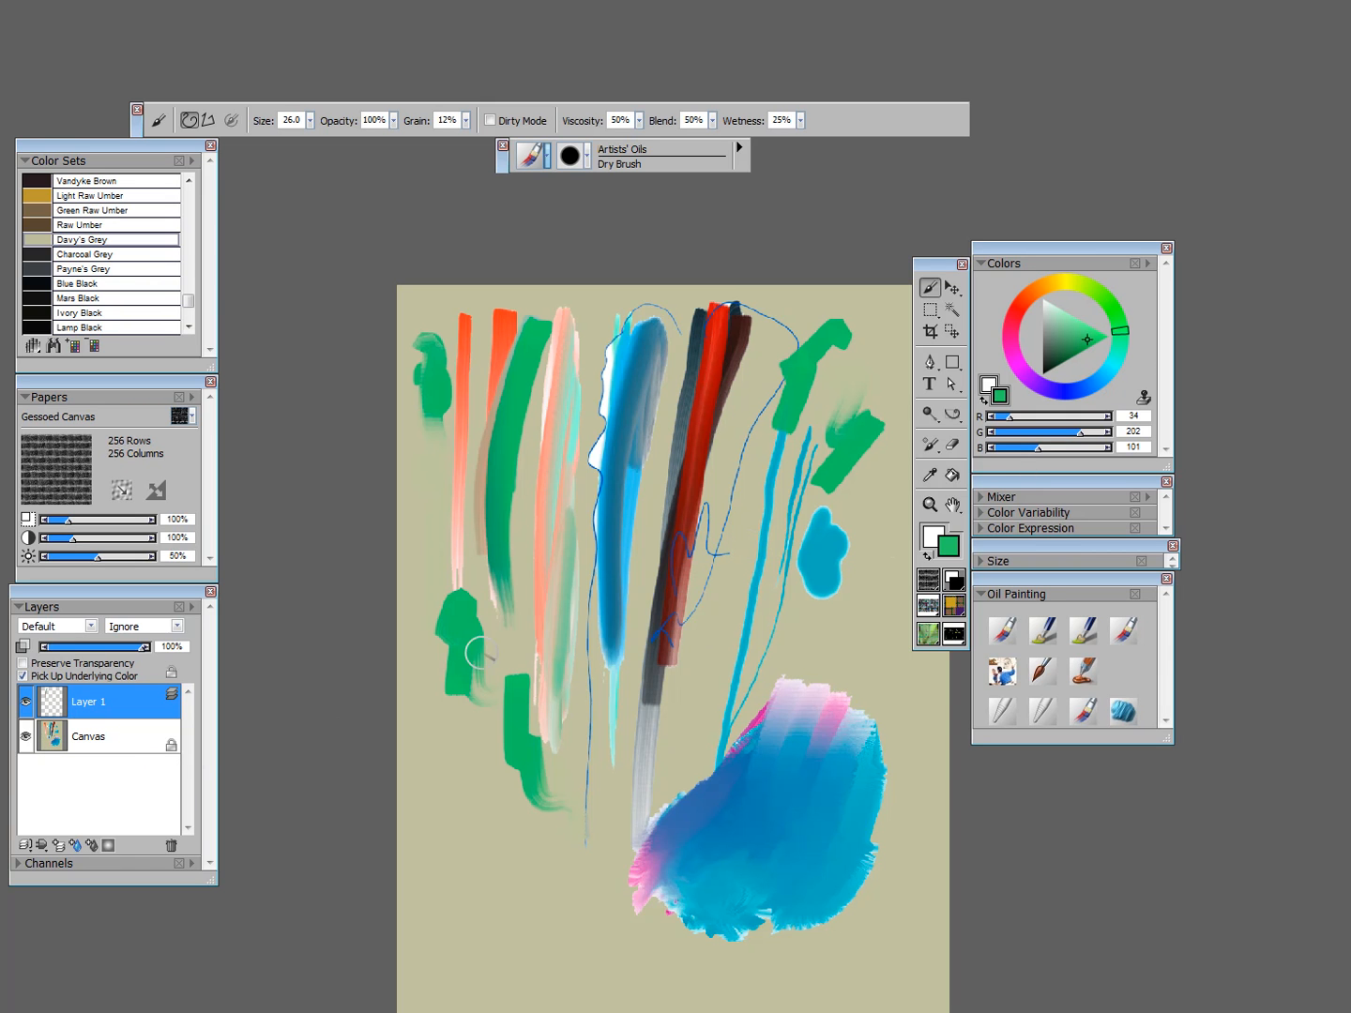
# Step: Paint more green strokes at the canvas's right side and lower corners, and brush blue strokes over the lower ones
pyautogui.moveTo(853, 606); pyautogui.dragTo(871, 665)
pyautogui.moveTo(919, 807); pyautogui.dragTo(852, 938)
pyautogui.moveTo(587, 929); pyautogui.dragTo(474, 856)
pyautogui.click(1099, 381)
pyautogui.moveTo(919, 772)
pyautogui.mouseDown()
pyautogui.moveTo(841, 892)
pyautogui.moveTo(581, 850)
pyautogui.moveTo(483, 882)
pyautogui.moveTo(501, 892)
pyautogui.moveTo(490, 945)
pyautogui.mouseUp()
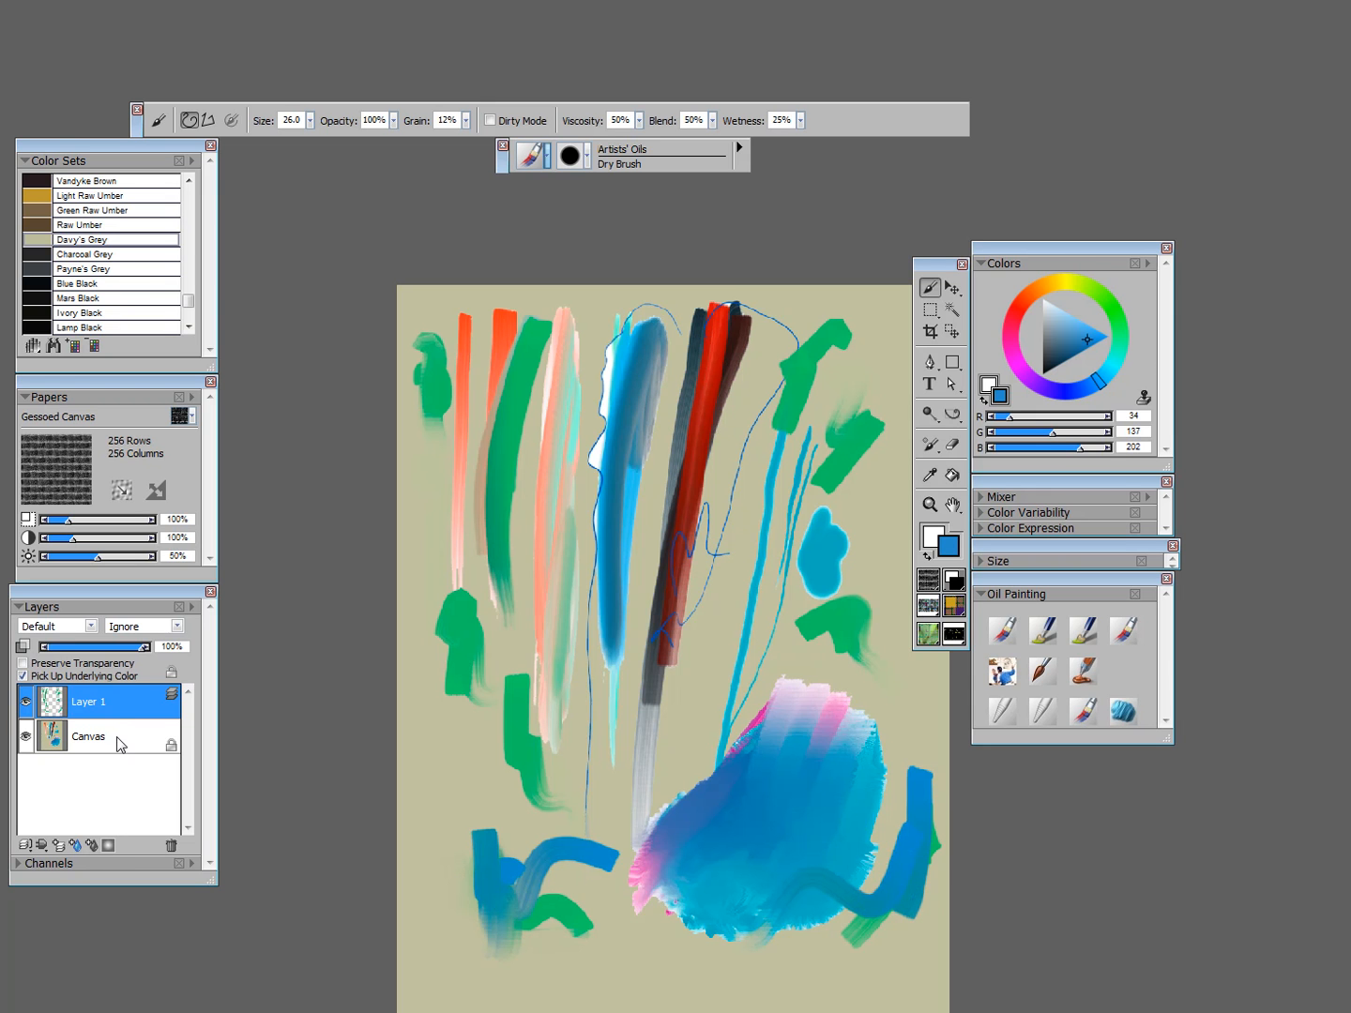
# Step: Add another layer and draw loose dark blue outlines around the left strokes and large lower patch with the Norman Rockwell brush at size 1.9
pyautogui.click(58, 846)
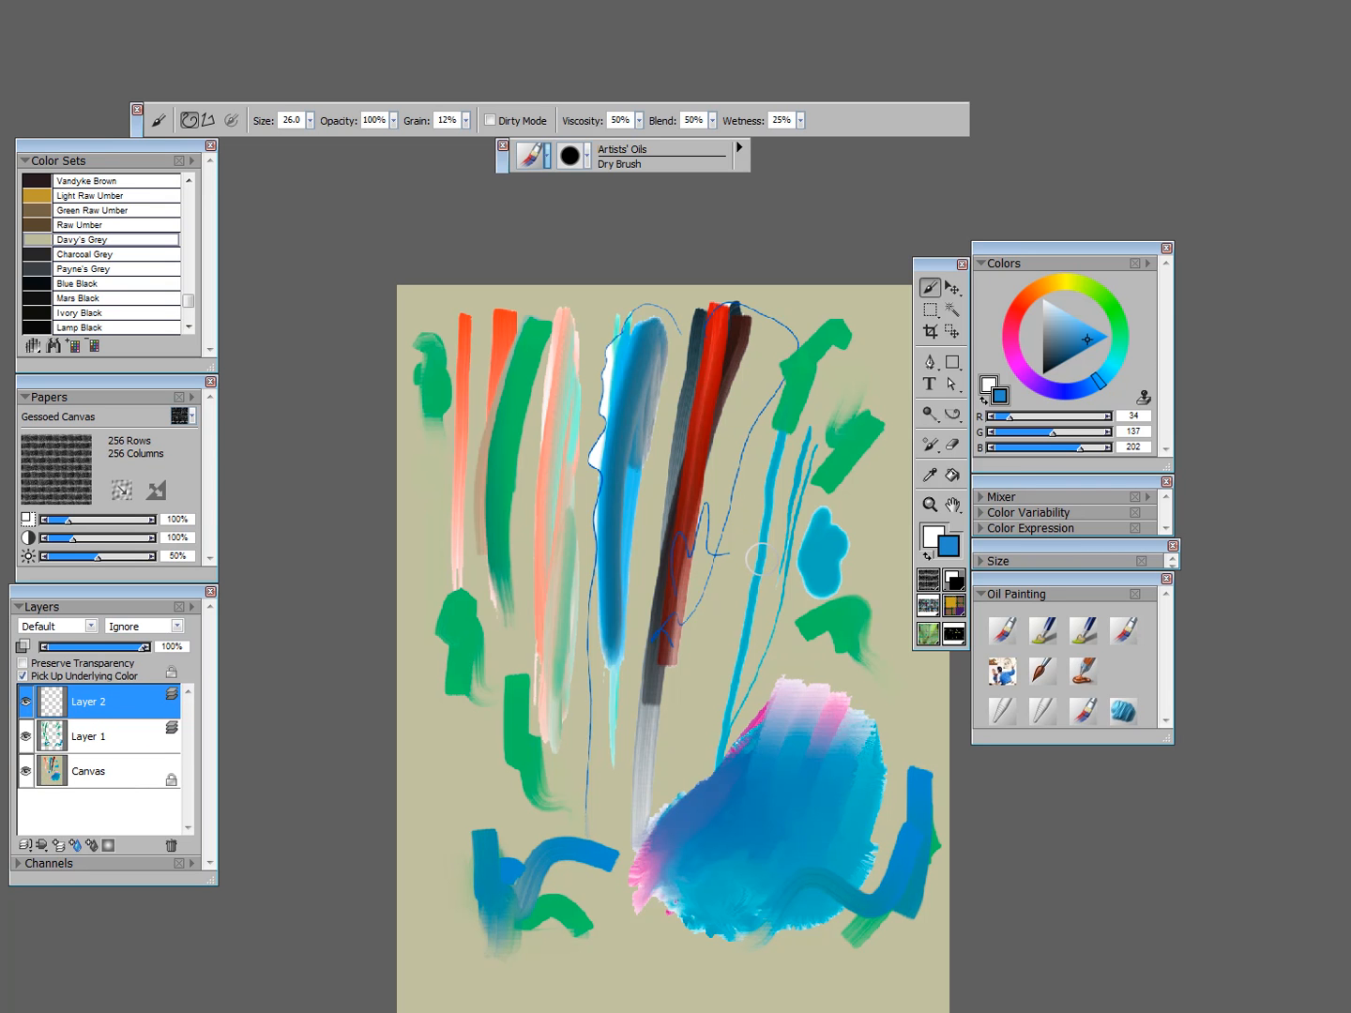
pyautogui.click(1002, 670)
pyautogui.moveTo(1084, 342); pyautogui.dragTo(1053, 359)
pyautogui.moveTo(451, 366)
pyautogui.mouseDown()
pyautogui.moveTo(414, 376)
pyautogui.moveTo(423, 427)
pyautogui.moveTo(454, 406)
pyautogui.mouseUp()
pyautogui.moveTo(464, 600)
pyautogui.mouseDown()
pyautogui.moveTo(436, 617)
pyautogui.moveTo(471, 729)
pyautogui.moveTo(490, 631)
pyautogui.moveTo(462, 584)
pyautogui.mouseUp()
pyautogui.moveTo(469, 406)
pyautogui.mouseDown()
pyautogui.moveTo(467, 332)
pyautogui.moveTo(464, 408)
pyautogui.moveTo(500, 310)
pyautogui.moveTo(521, 357)
pyautogui.moveTo(467, 399)
pyautogui.moveTo(456, 385)
pyautogui.moveTo(433, 451)
pyautogui.moveTo(459, 516)
pyautogui.moveTo(456, 433)
pyautogui.moveTo(465, 648)
pyautogui.mouseUp()
pyautogui.moveTo(614, 394)
pyautogui.mouseDown()
pyautogui.moveTo(605, 376)
pyautogui.moveTo(685, 383)
pyautogui.moveTo(624, 436)
pyautogui.moveTo(675, 320)
pyautogui.moveTo(619, 517)
pyautogui.moveTo(589, 834)
pyautogui.moveTo(583, 760)
pyautogui.mouseUp()
pyautogui.moveTo(579, 387)
pyautogui.mouseDown()
pyautogui.moveTo(549, 387)
pyautogui.moveTo(565, 371)
pyautogui.moveTo(571, 455)
pyautogui.moveTo(556, 547)
pyautogui.moveTo(559, 866)
pyautogui.moveTo(582, 793)
pyautogui.moveTo(576, 779)
pyautogui.moveTo(488, 823)
pyautogui.moveTo(459, 890)
pyautogui.moveTo(573, 941)
pyautogui.moveTo(538, 857)
pyautogui.mouseUp()
pyautogui.moveTo(726, 758)
pyautogui.mouseDown()
pyautogui.moveTo(877, 699)
pyautogui.moveTo(838, 882)
pyautogui.moveTo(681, 905)
pyautogui.moveTo(723, 742)
pyautogui.moveTo(747, 924)
pyautogui.moveTo(756, 849)
pyautogui.mouseUp()
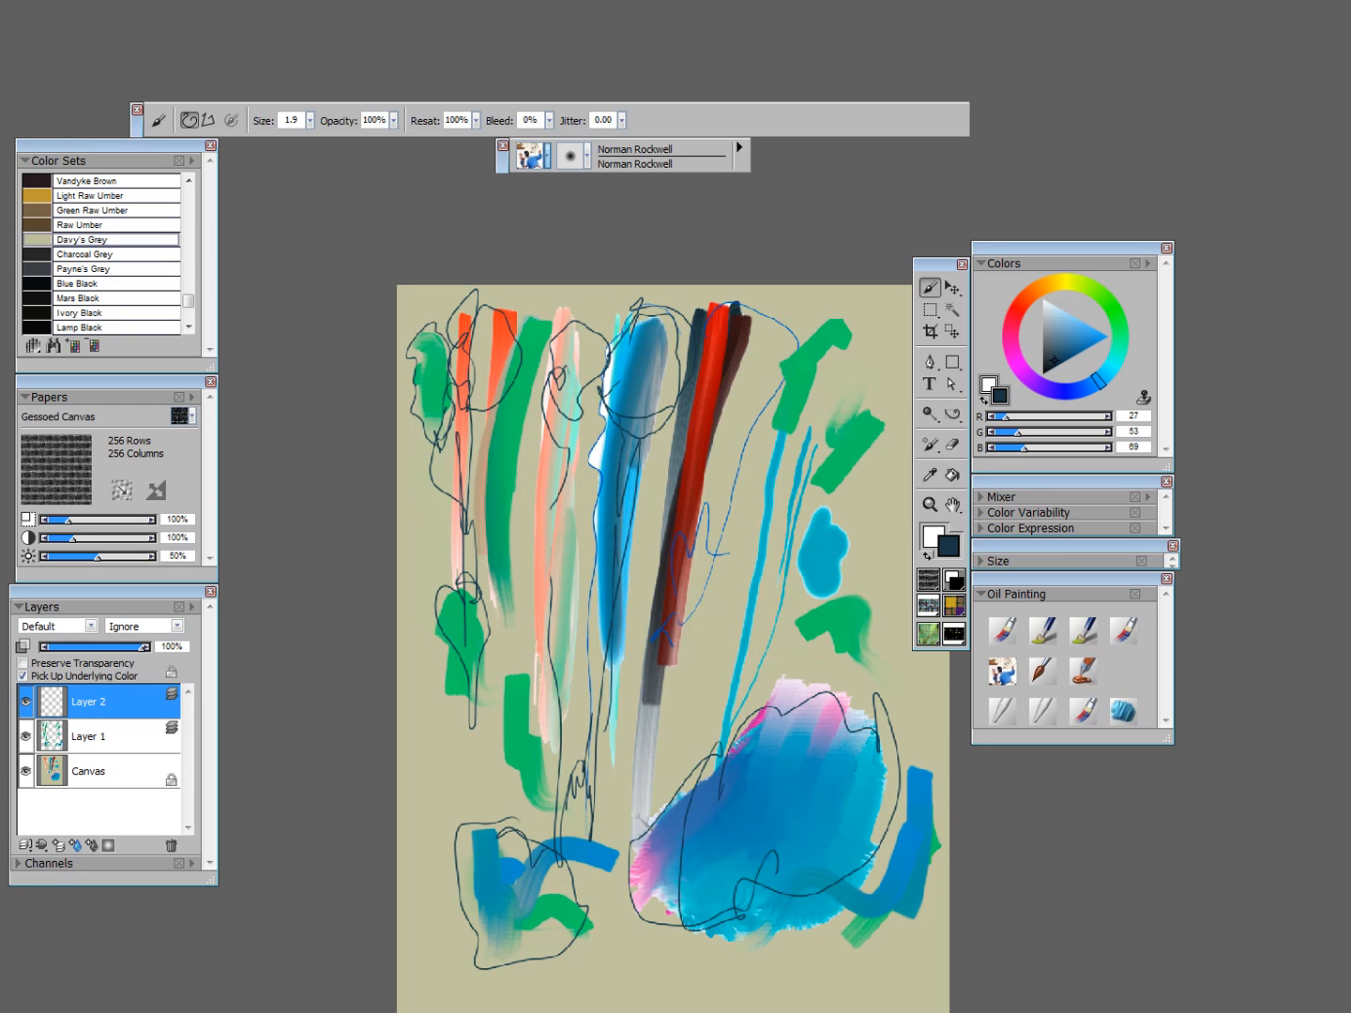
# Step: Hide Layer 2 and Layer 1 to compare their contents with the canvas, and show both layers again
pyautogui.click(26, 701)
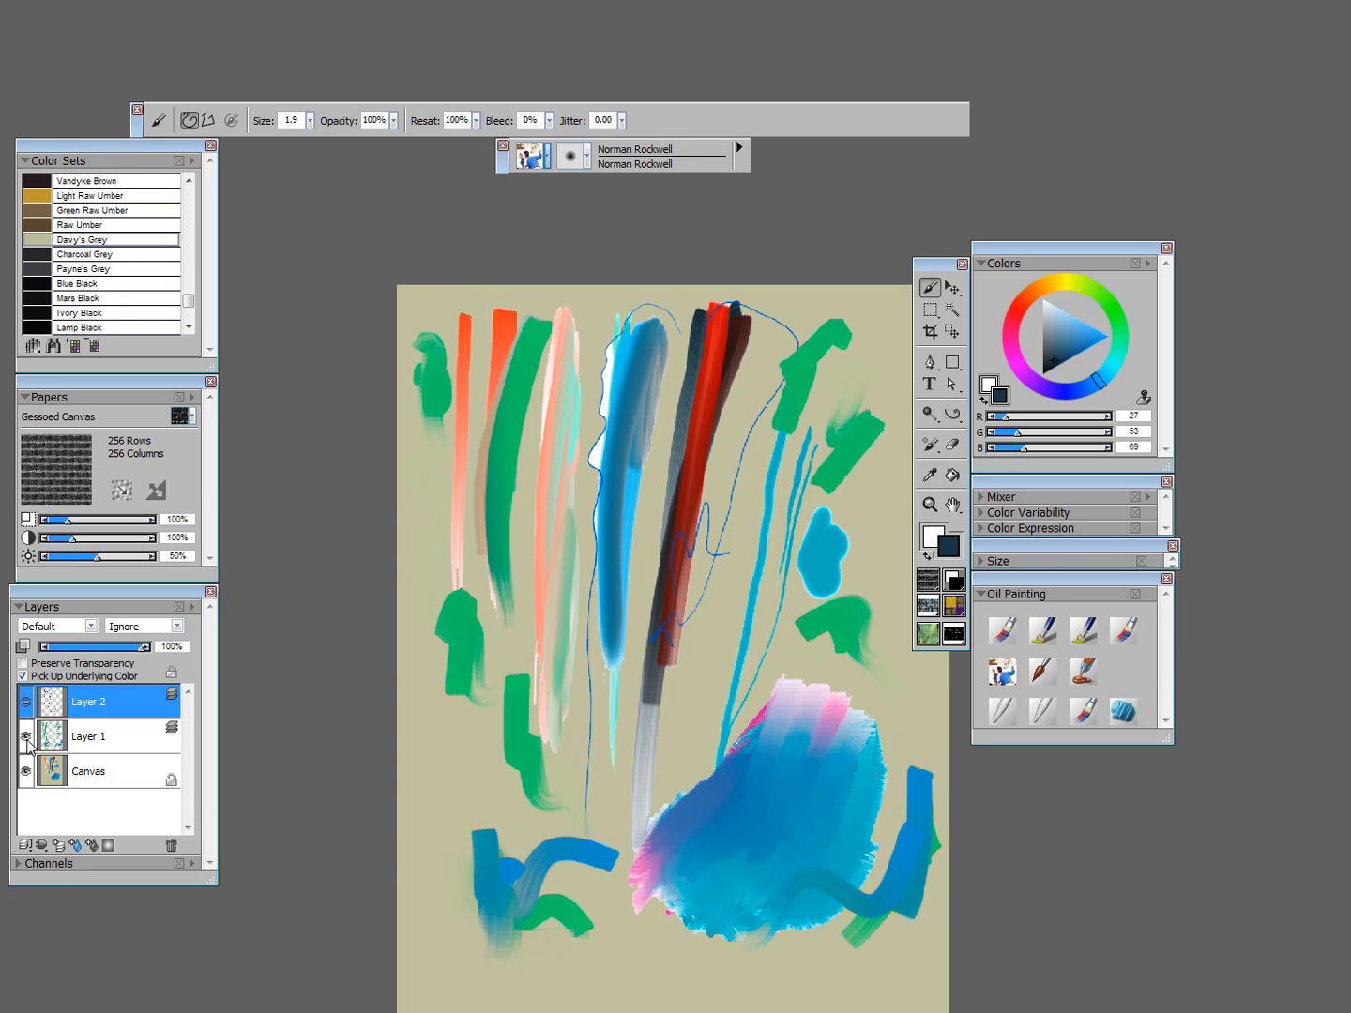
pyautogui.click(26, 738)
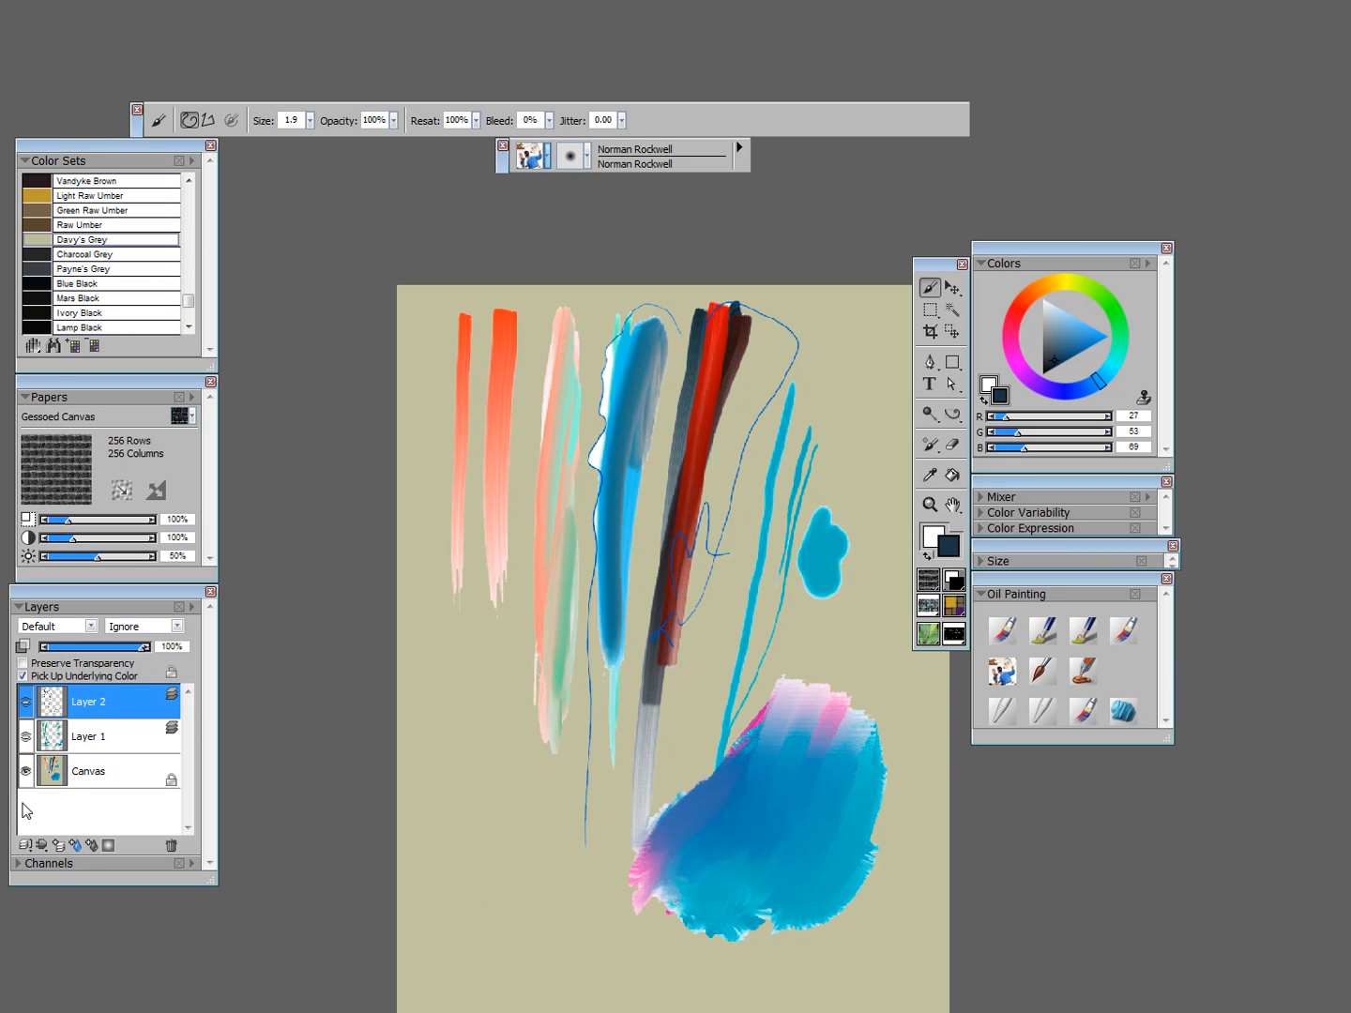
pyautogui.click(26, 702)
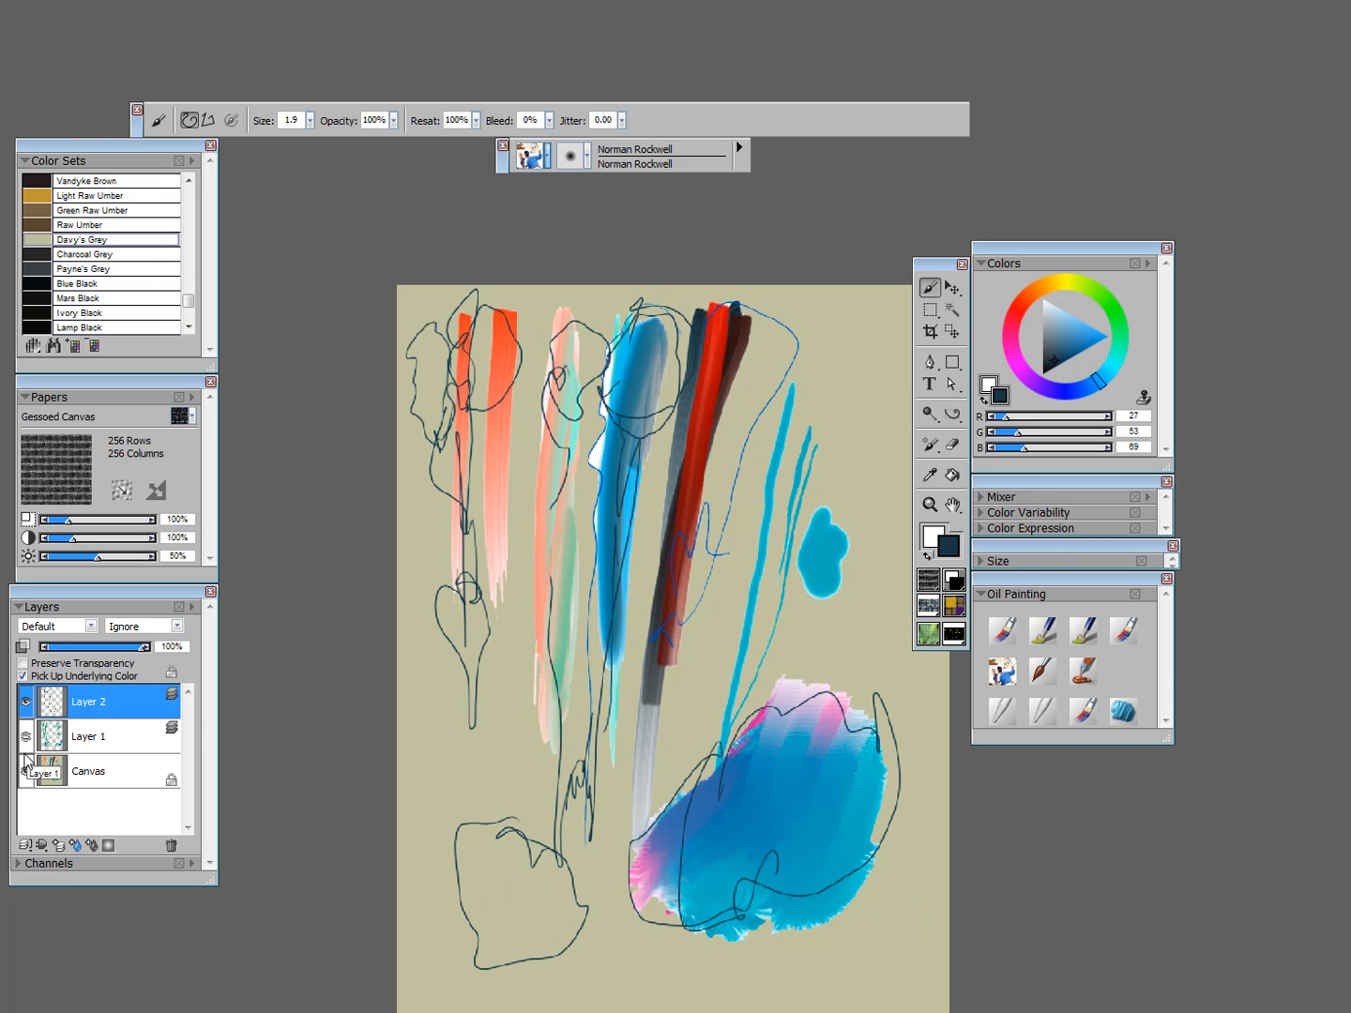
pyautogui.click(27, 748)
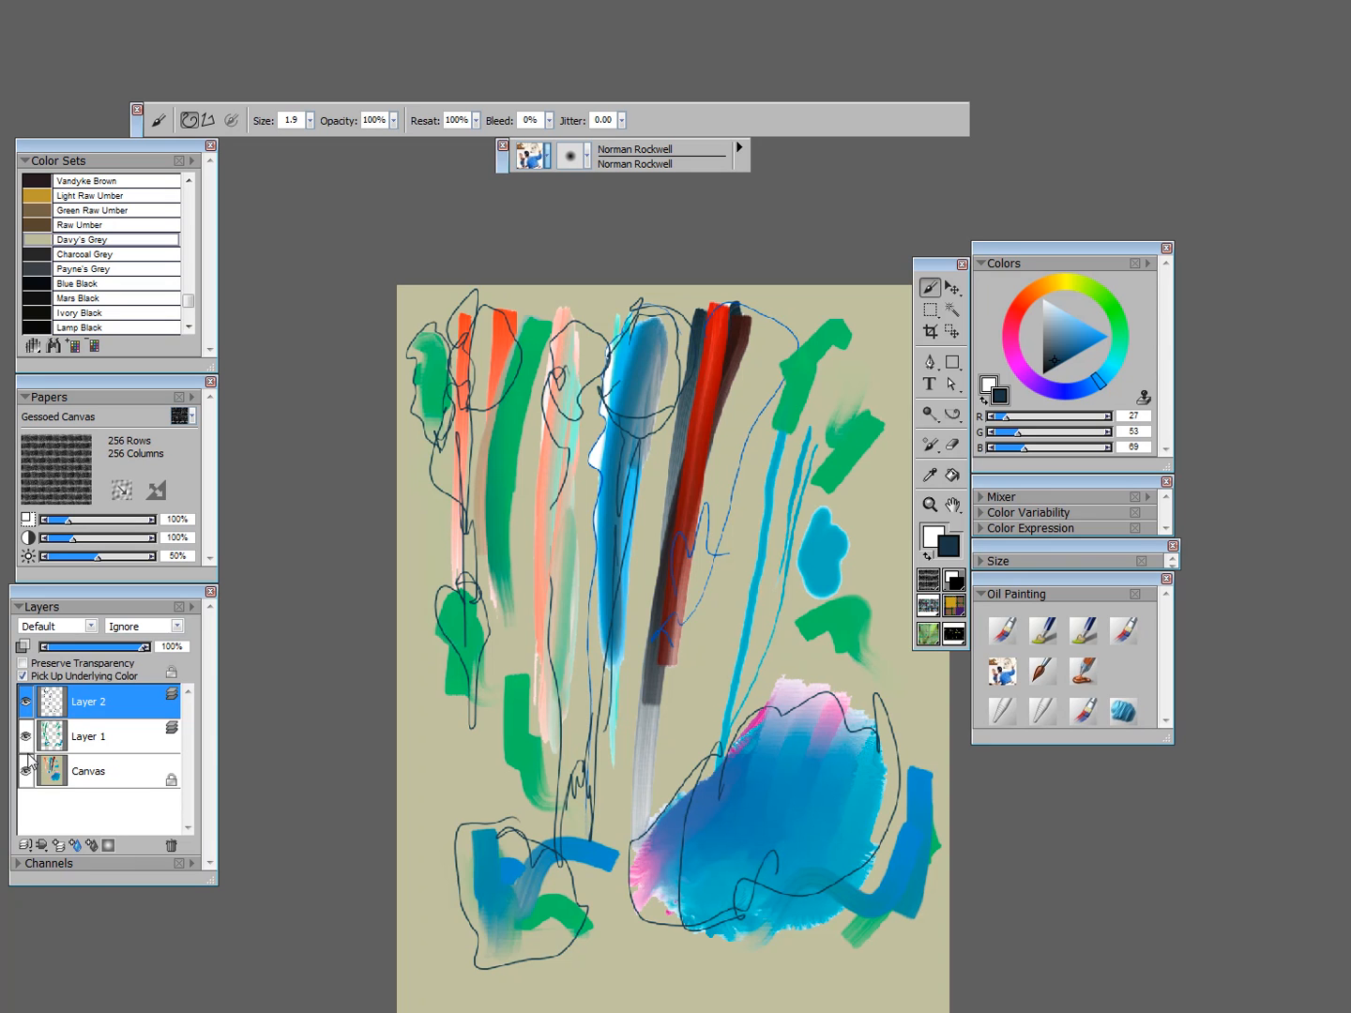
# Step: Draw a thin dark outline around the teal blob and stem lines running down from it on Layer 2
pyautogui.moveTo(798, 561)
pyautogui.mouseDown()
pyautogui.moveTo(878, 553)
pyautogui.moveTo(819, 546)
pyautogui.mouseUp()
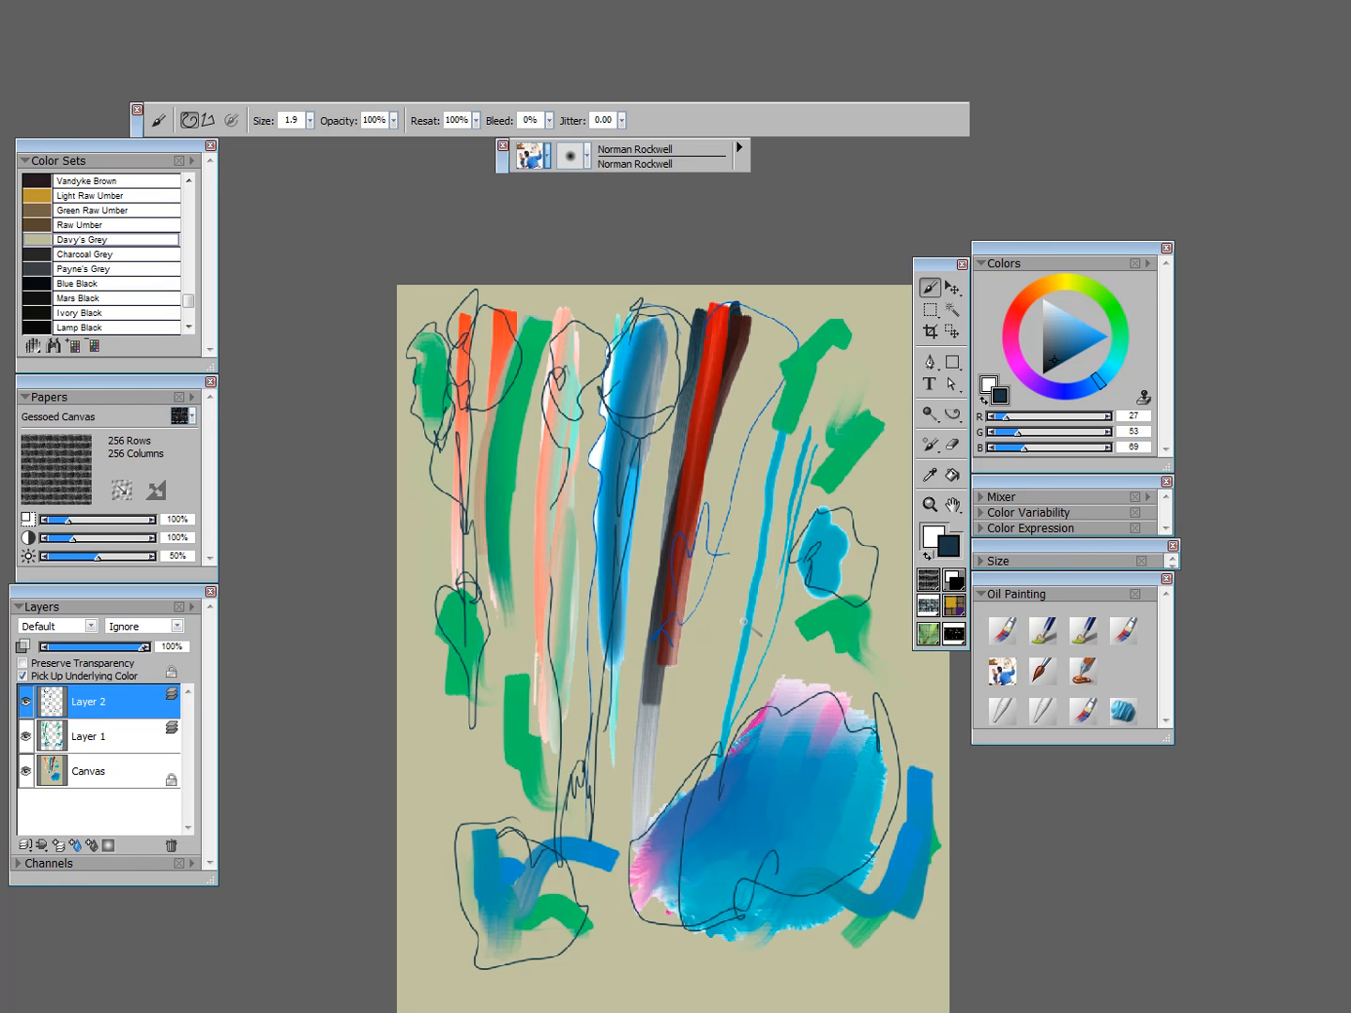
pyautogui.moveTo(822, 597)
pyautogui.mouseDown()
pyautogui.moveTo(800, 690)
pyautogui.moveTo(809, 715)
pyautogui.mouseUp()
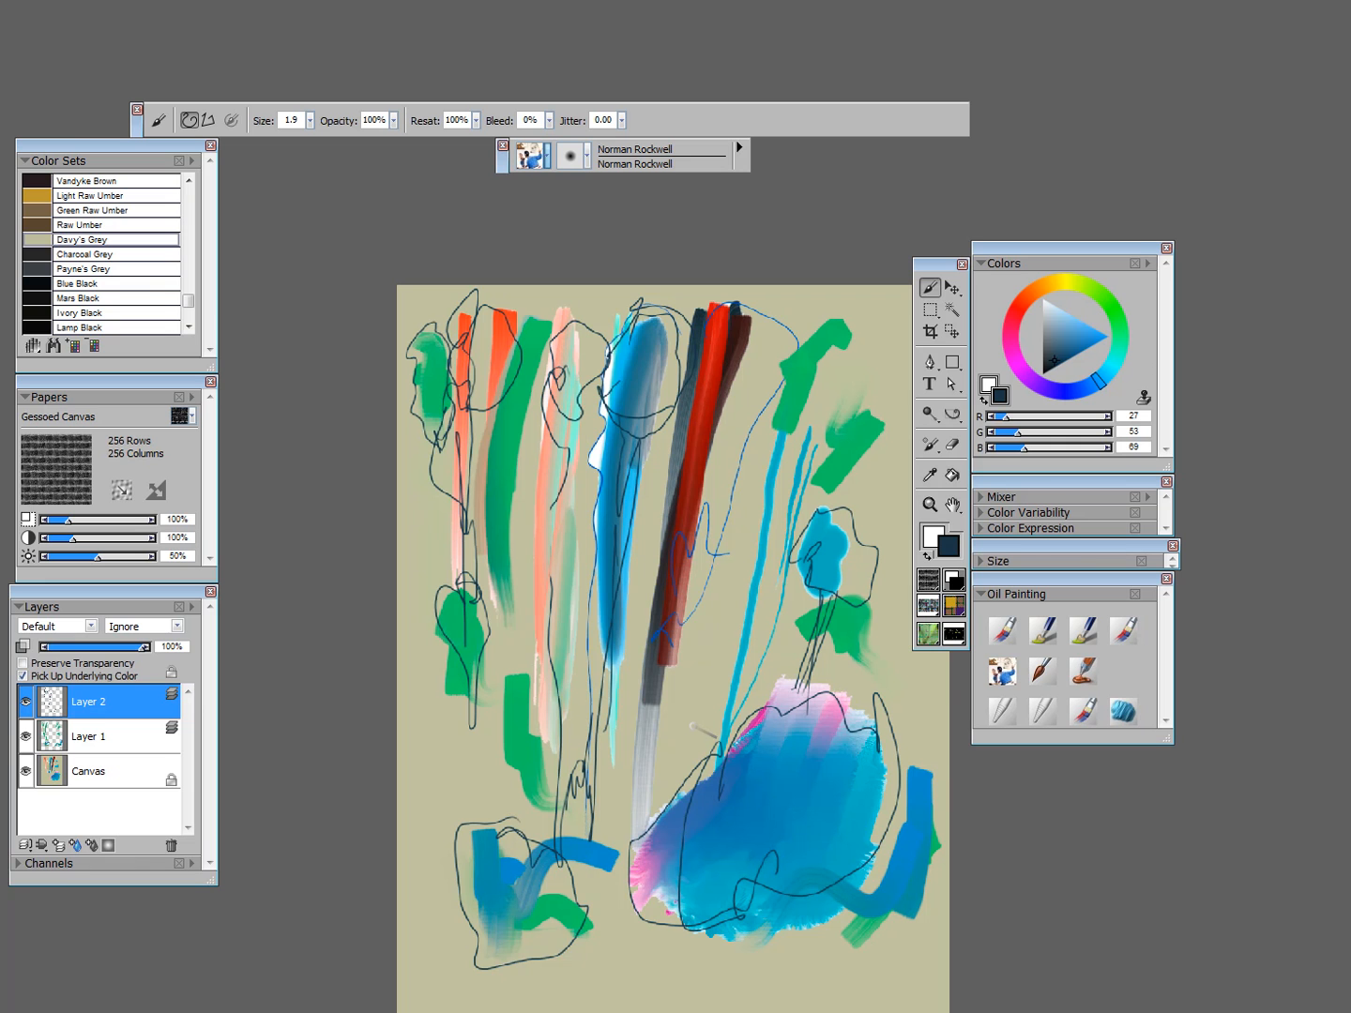